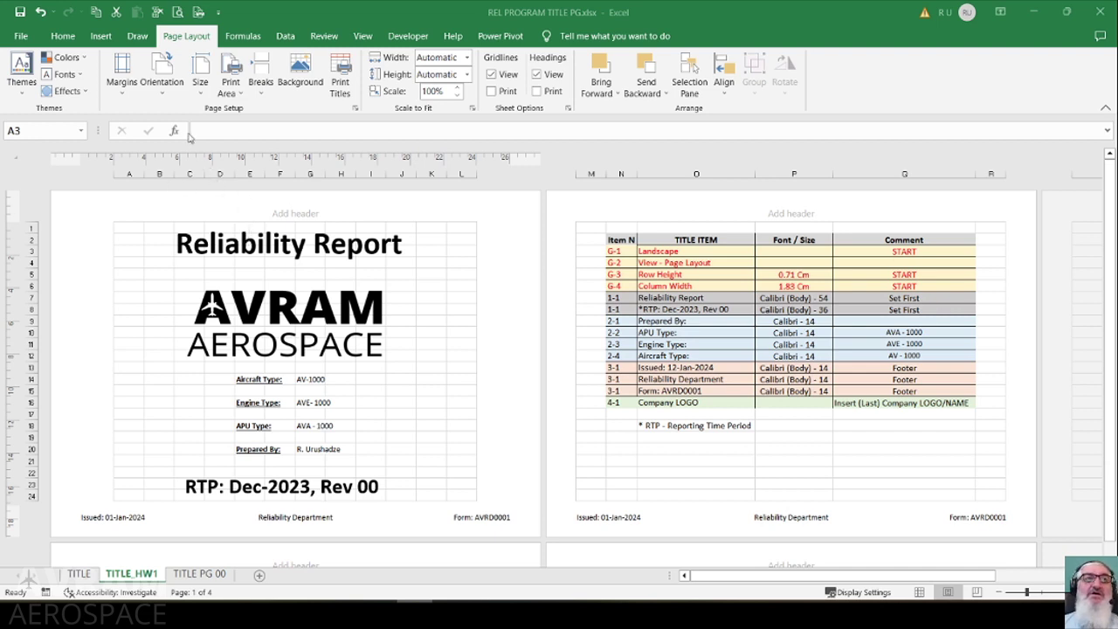
Preview how the finished Reliability Report title page prints, and return to the worksheet
left_click(178, 12)
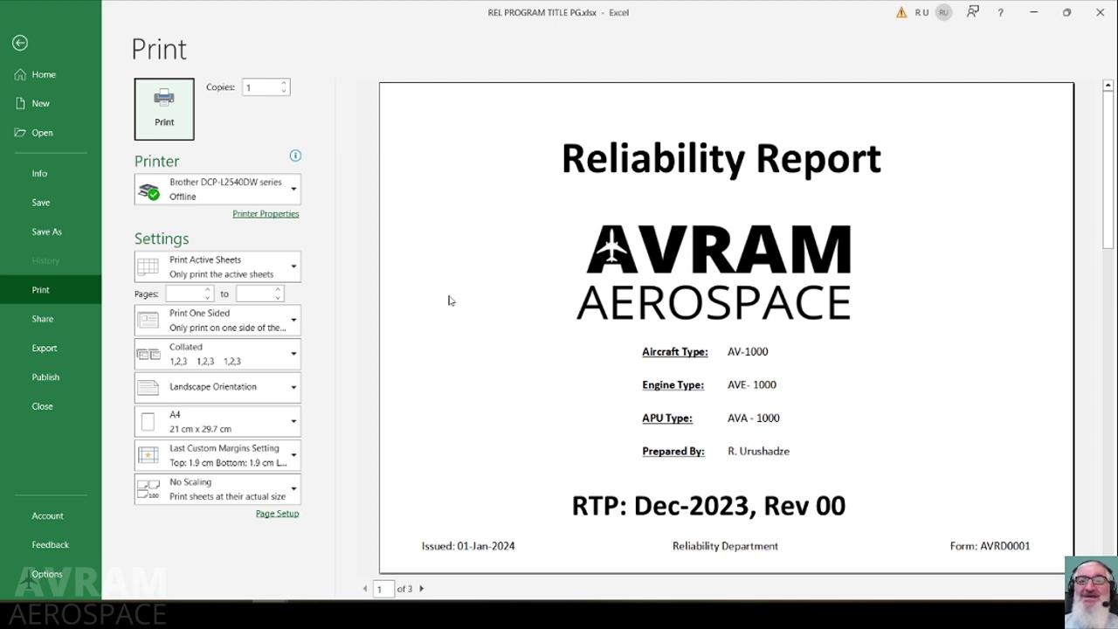
left_click(20, 43)
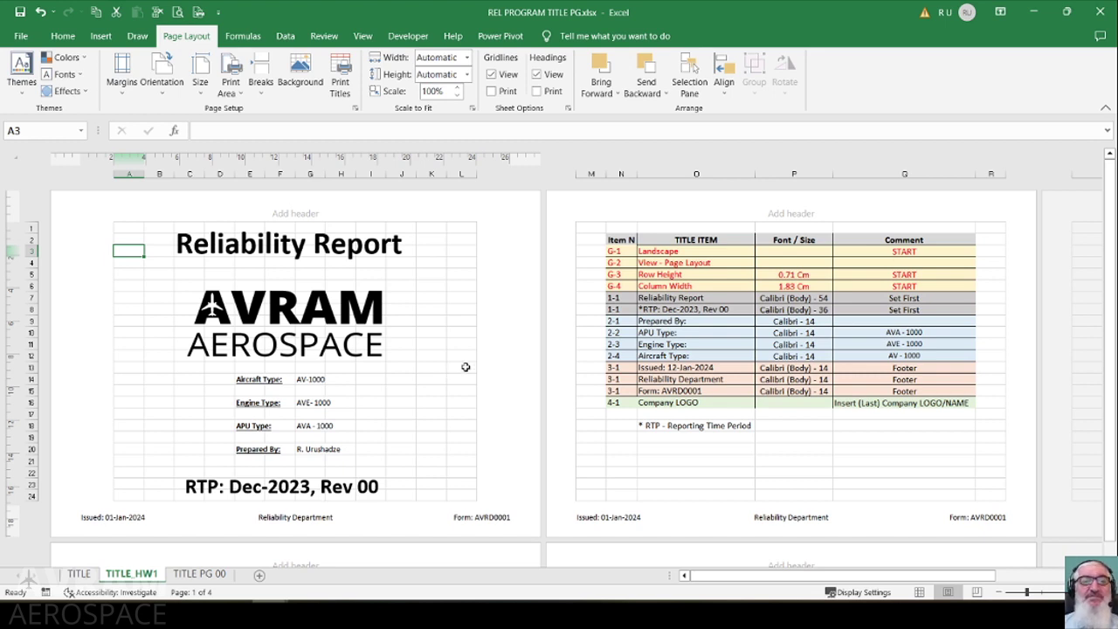
Copy the title item table with its RTP note (N2:Q18) from TITLE_HW1 and add a new worksheet
left_click(613, 240)
left_click_drag(614, 240, 905, 425)
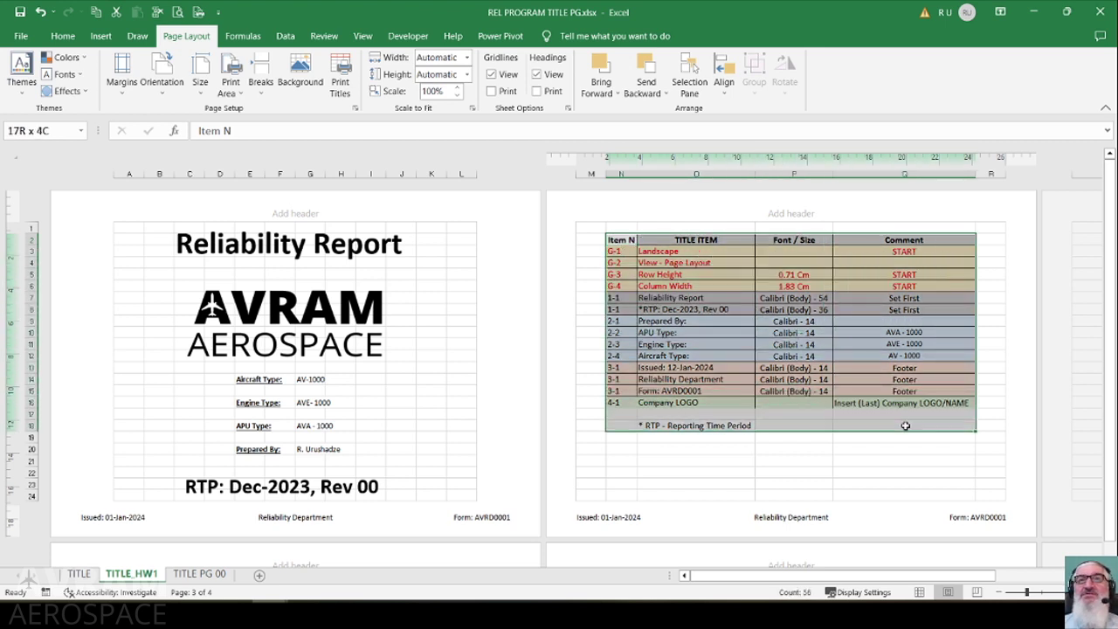
right_click(803, 303)
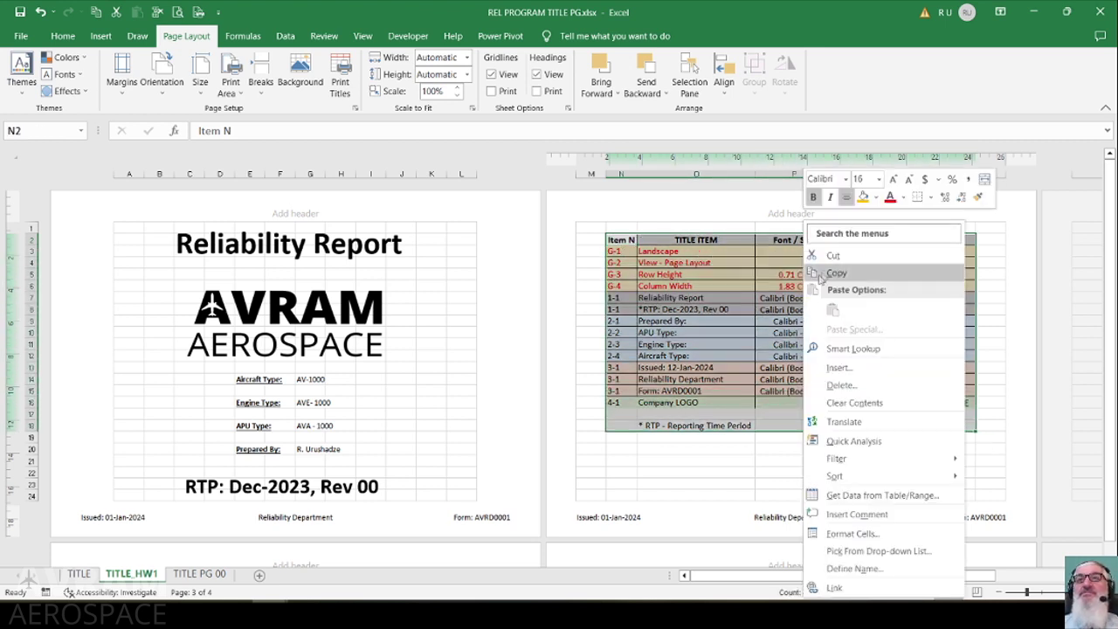
left_click(830, 272)
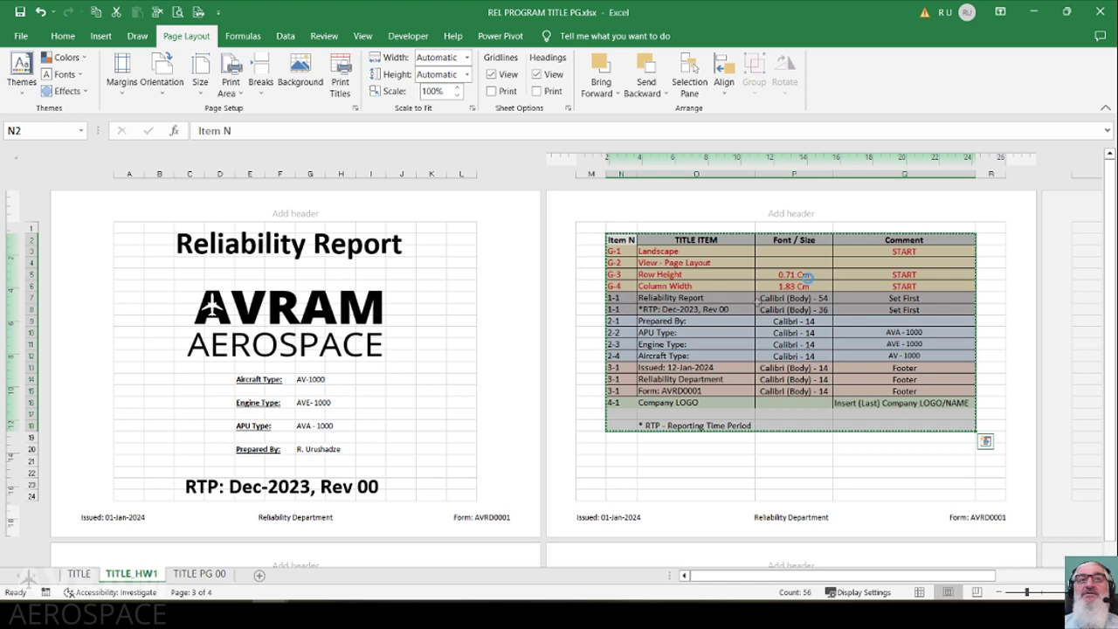
left_click(259, 575)
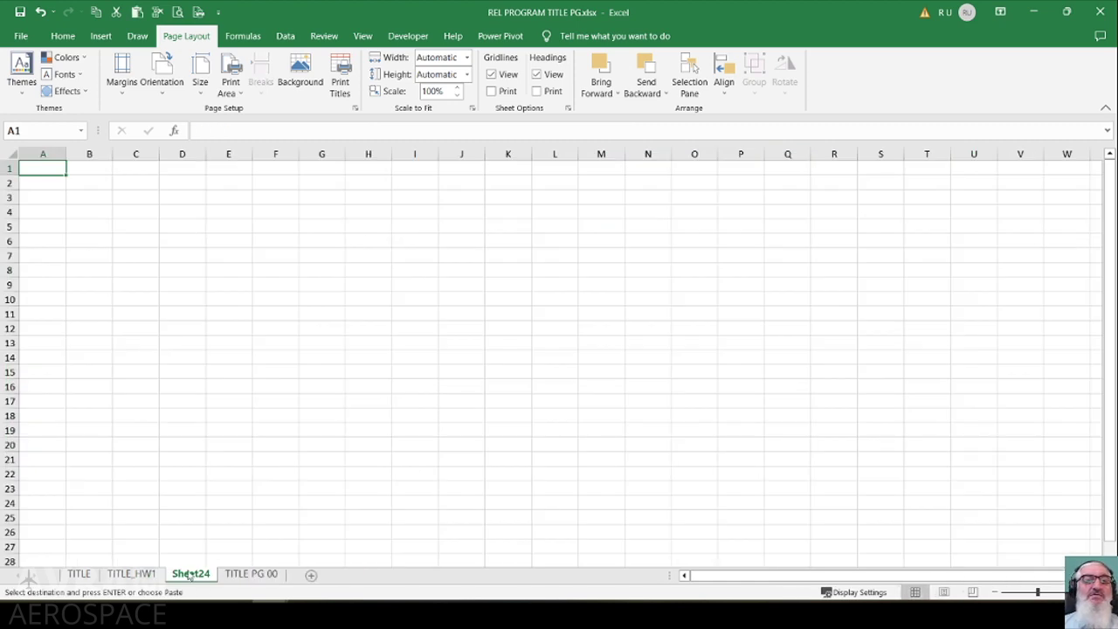
Paste the copied table at P2 of the new sheet and fit the TITLE ITEM and Font / Size columns to their contents
left_click(738, 181)
right_click(739, 181)
left_click(767, 273)
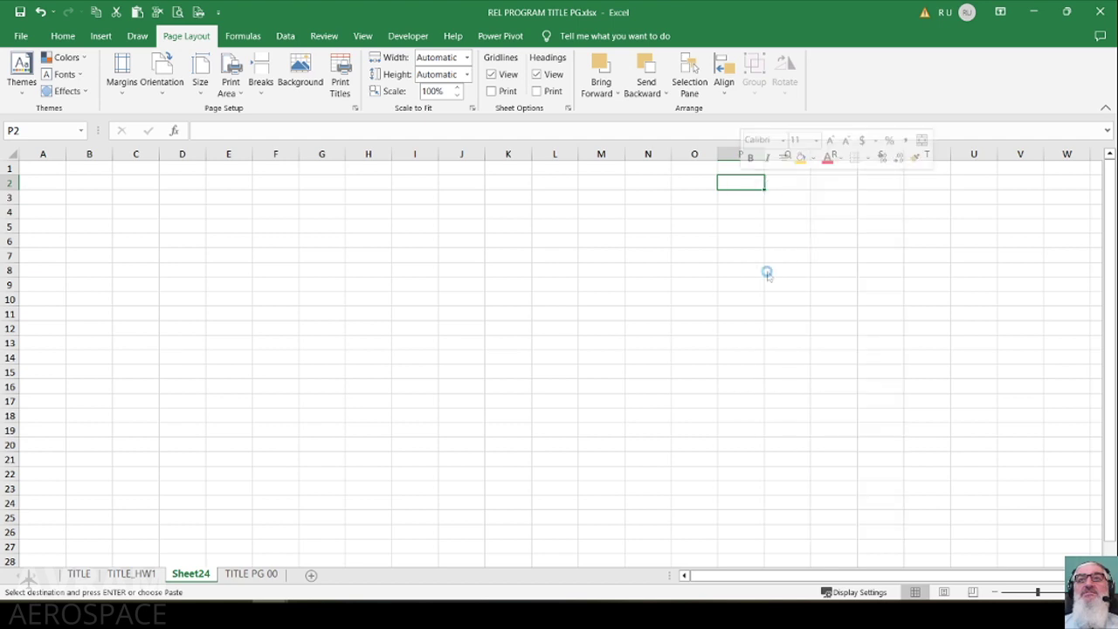
double_click(851, 153)
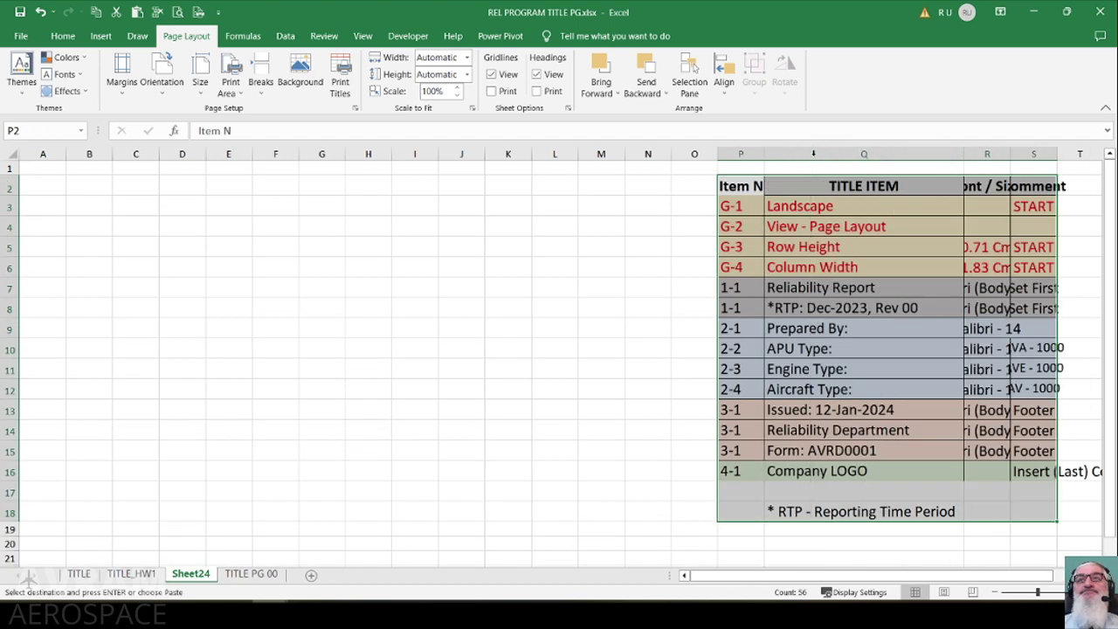
double_click(1010, 153)
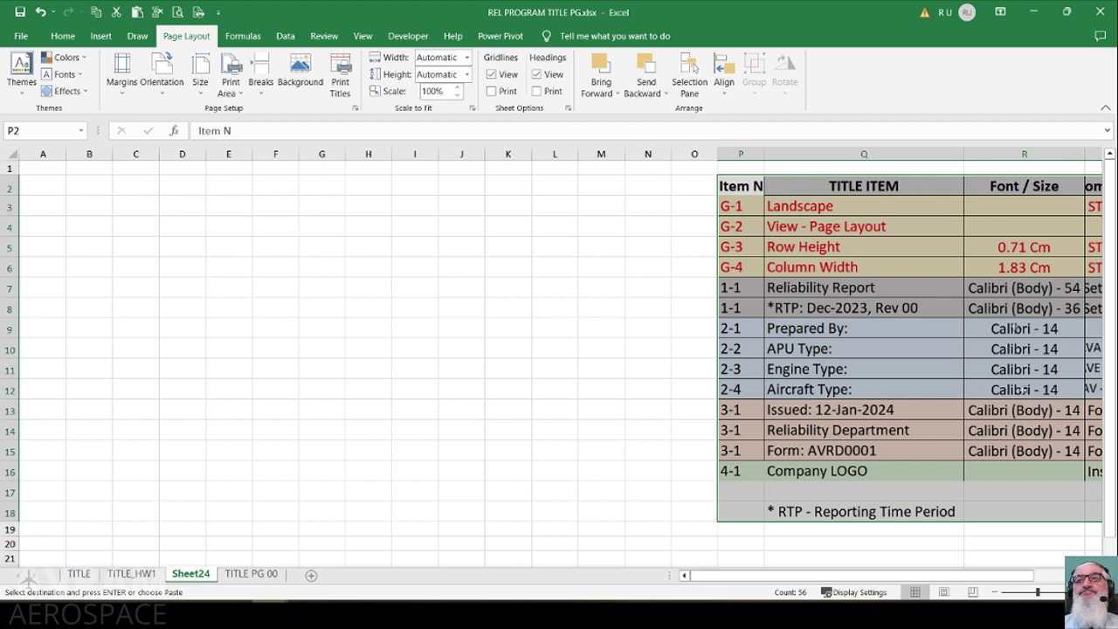
Rename the new sheet as TITLE00
right_click(177, 577)
left_click(222, 437)
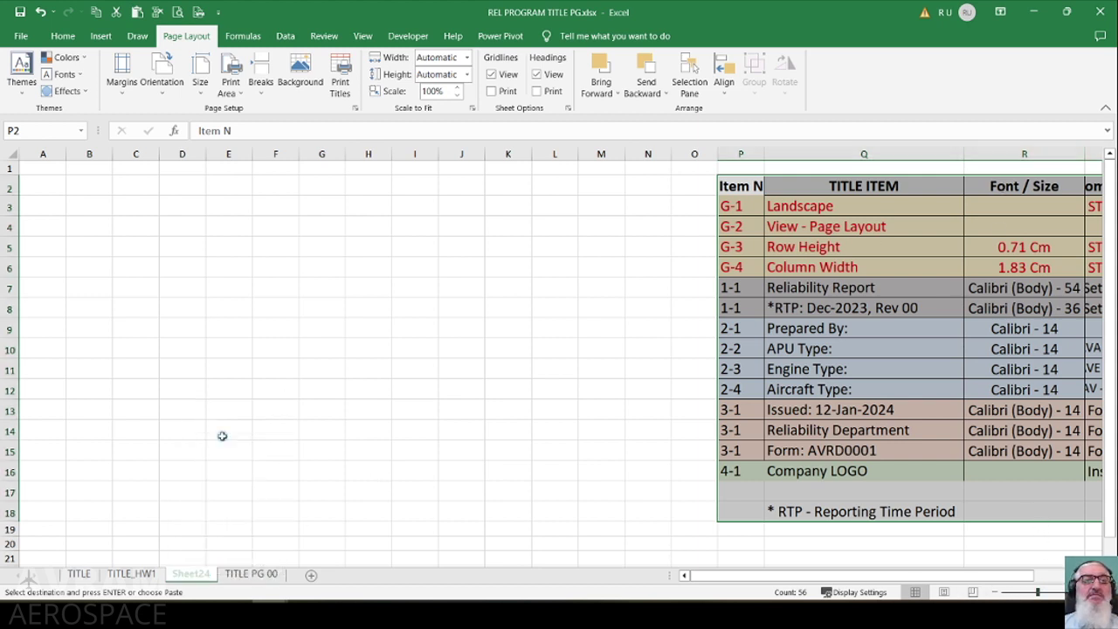
type("T")
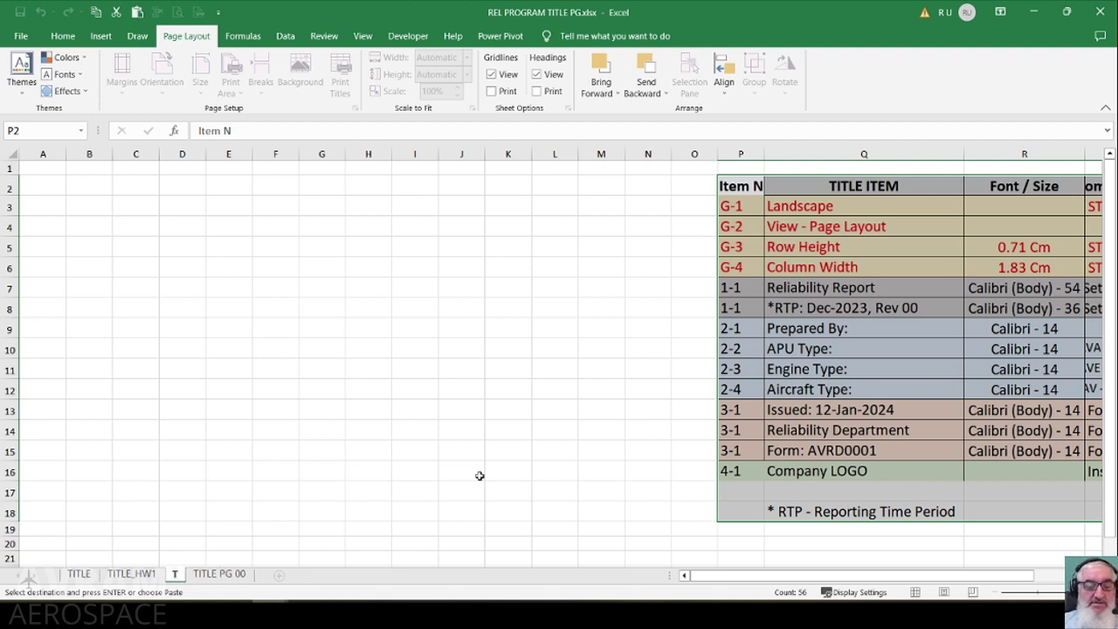
type("ITLE00")
key("Return")
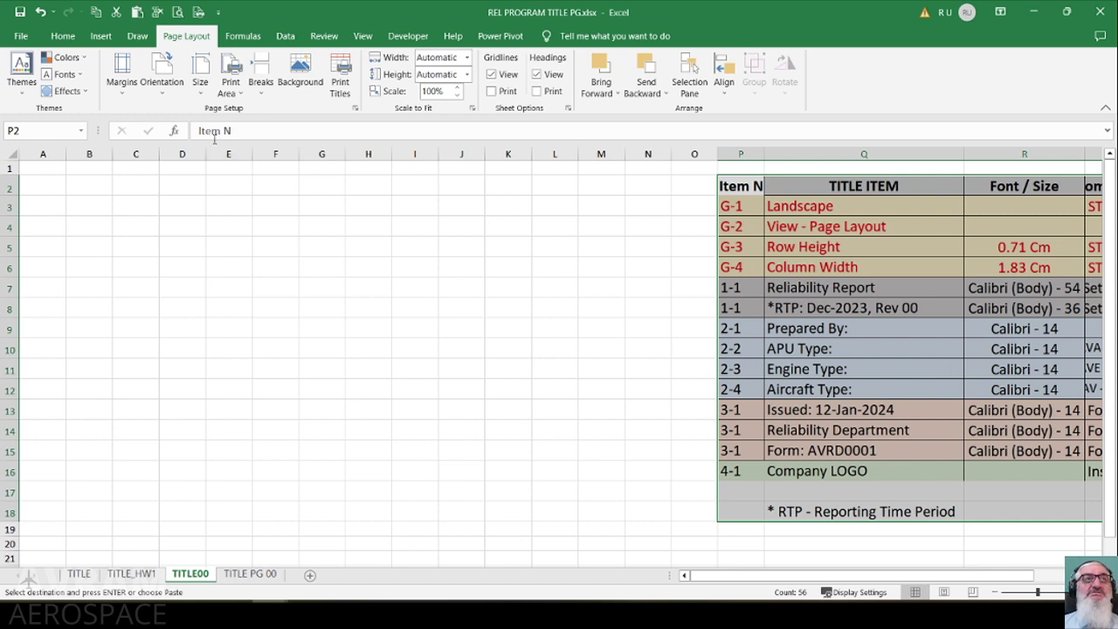
Set the page orientation of the TITLE00 sheet to Landscape
left_click(161, 88)
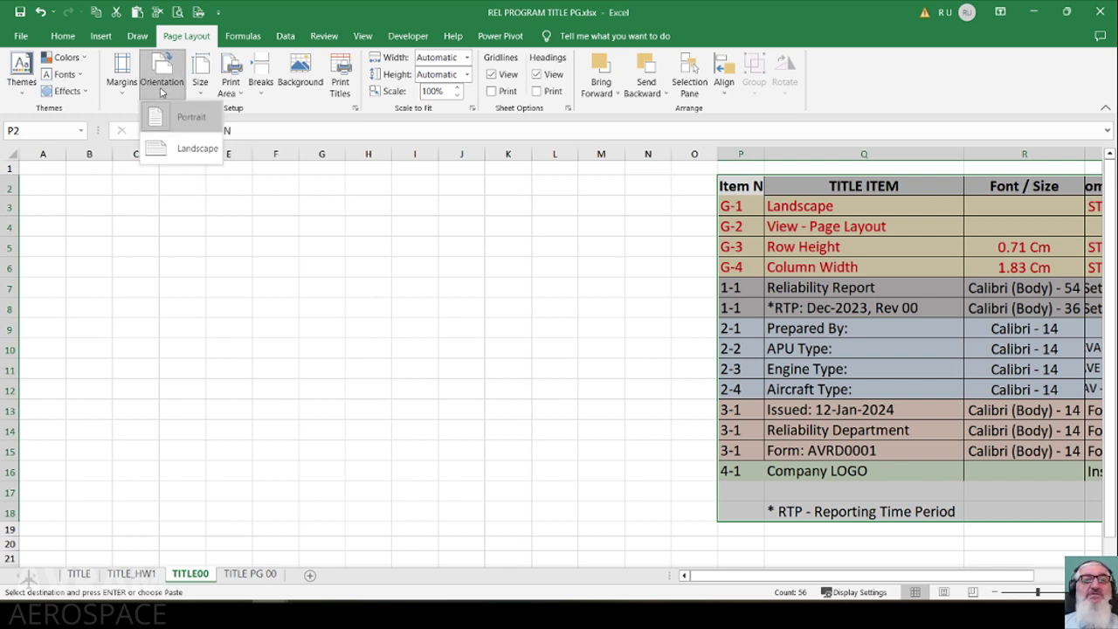
left_click(194, 149)
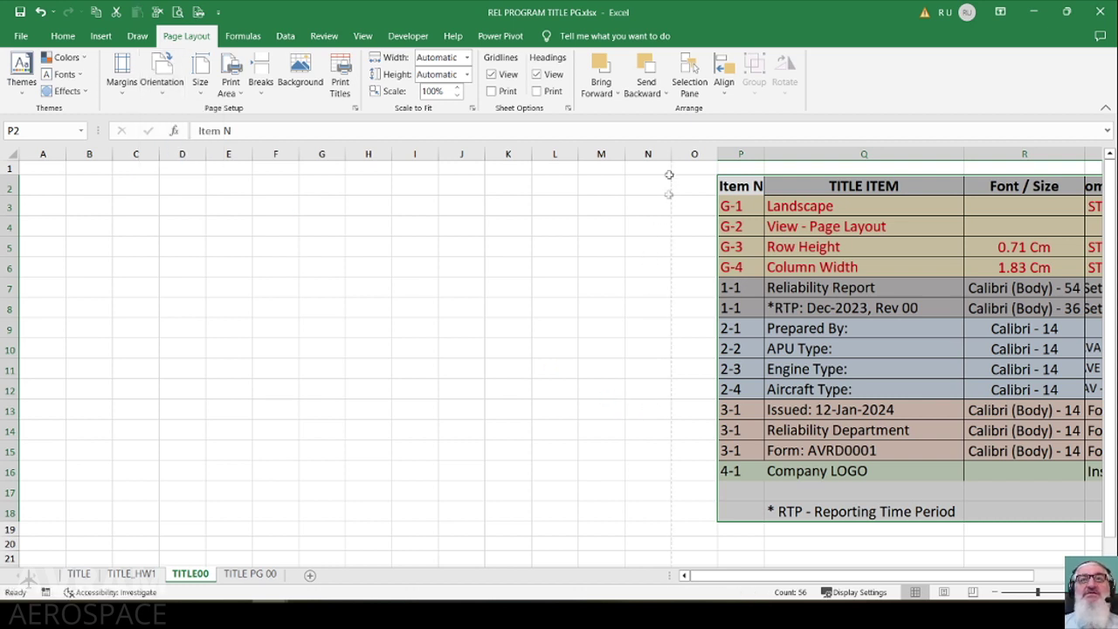
left_click(997, 593)
left_click(997, 593)
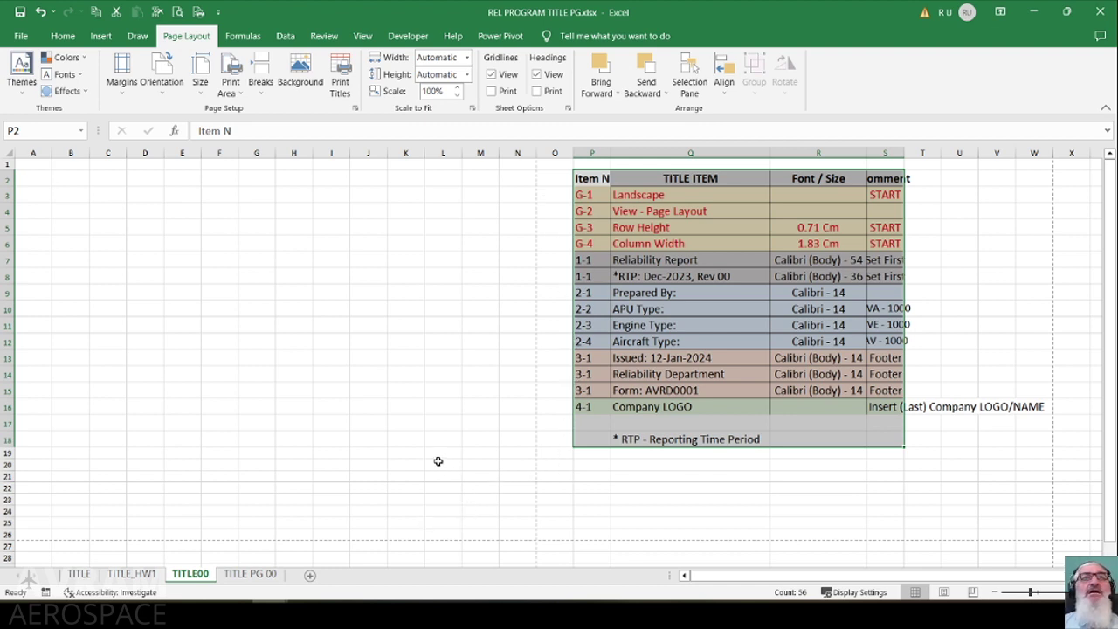
Switch the TITLE00 sheet to Page Layout view and bring its empty first page into view
left_click(372, 41)
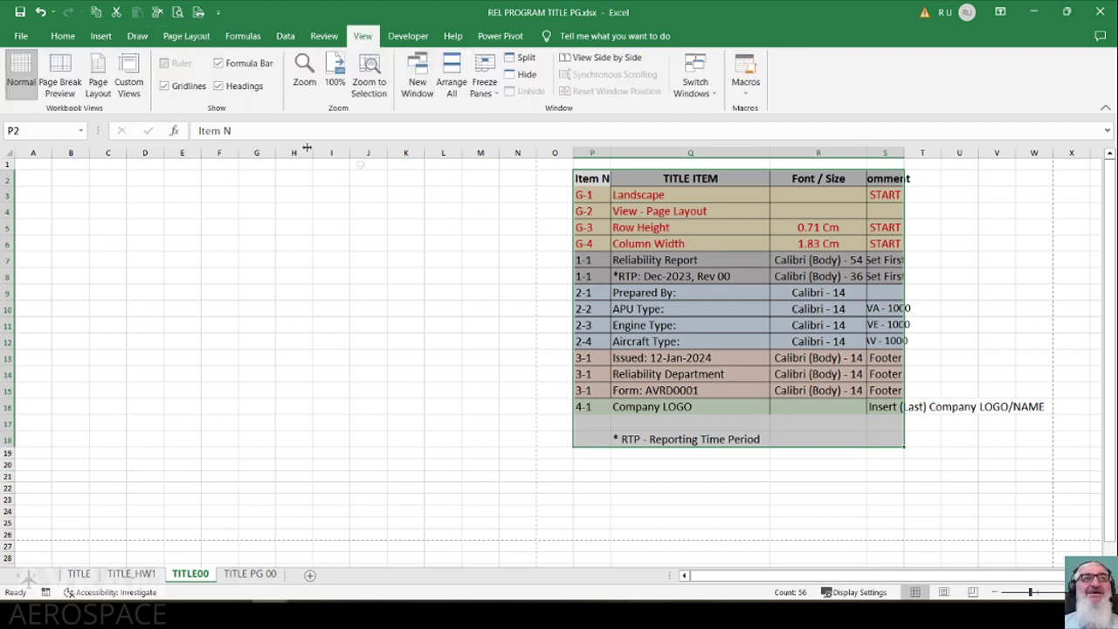
left_click(98, 78)
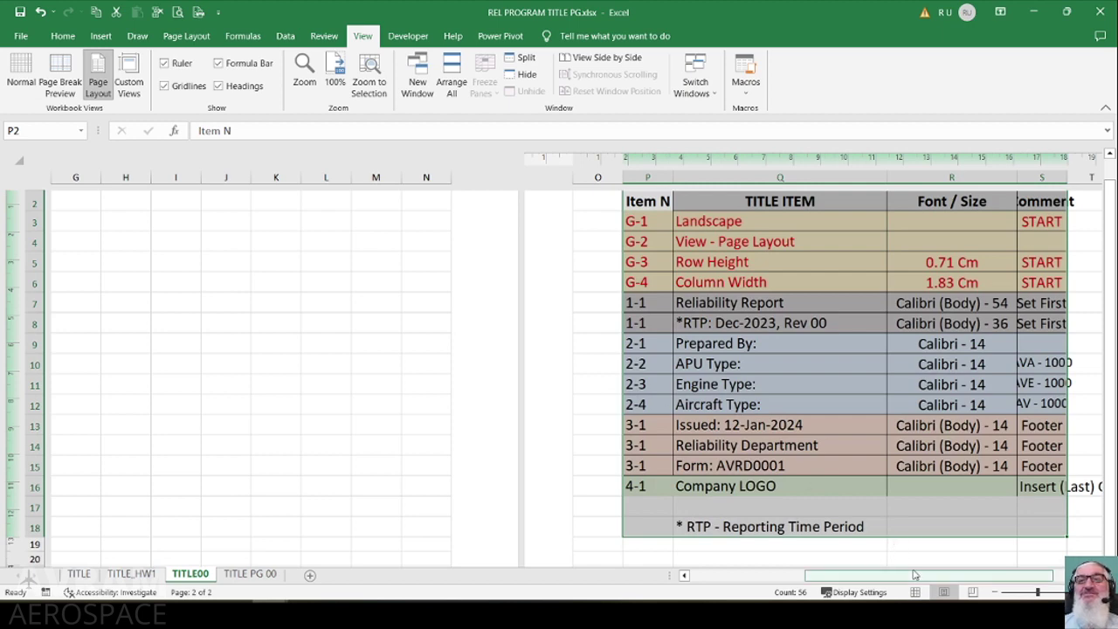
left_click_drag(887, 576, 723, 576)
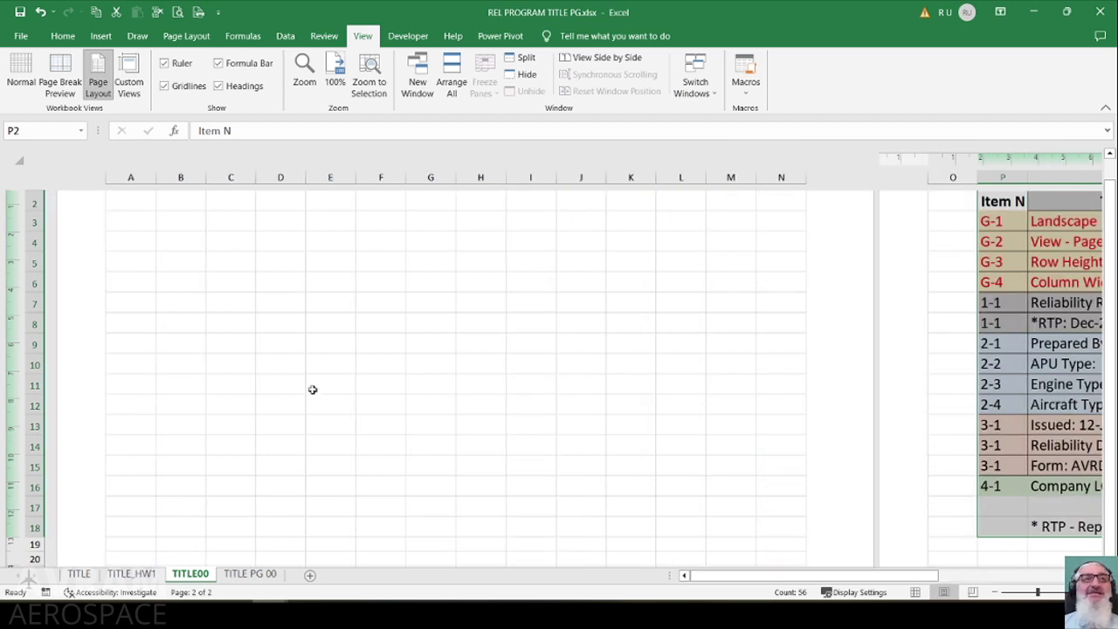
scroll(307, 379, "up", 1)
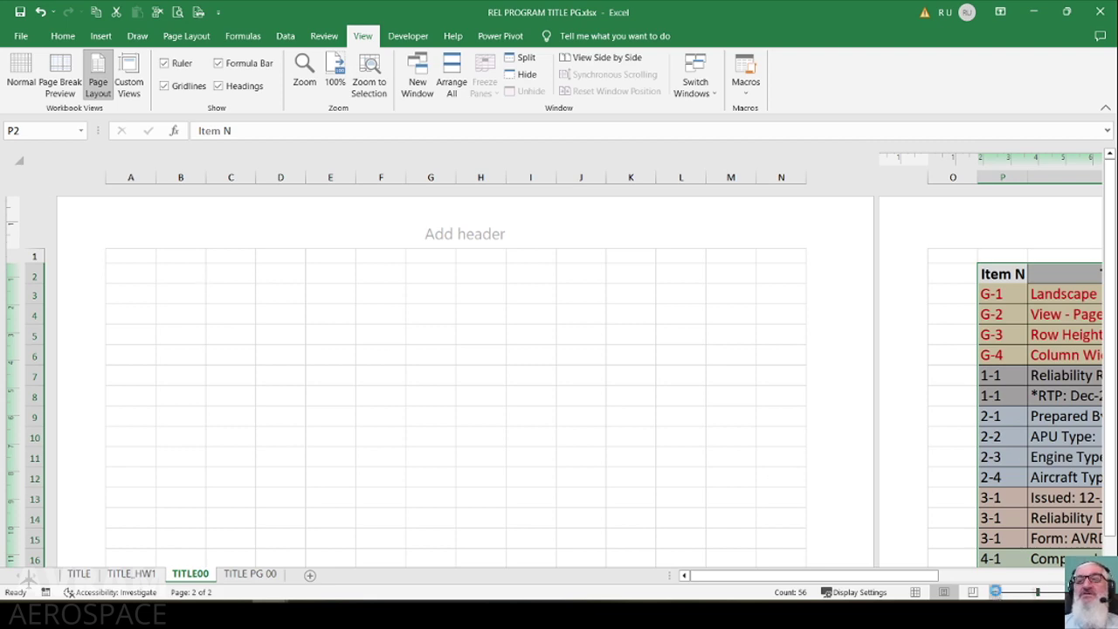
left_click(997, 592)
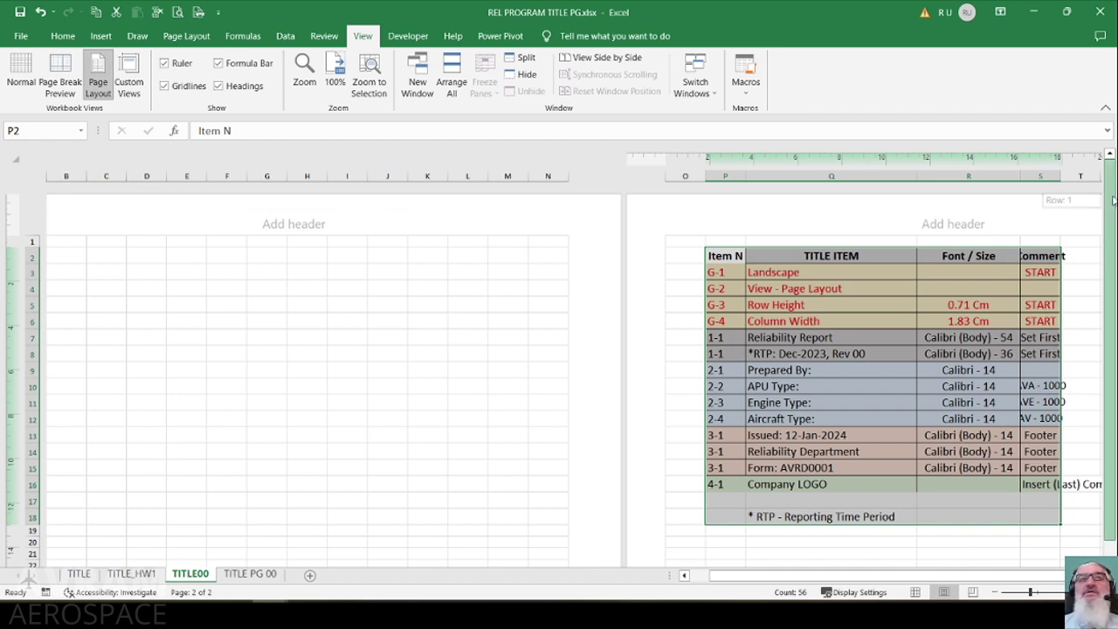
left_click_drag(730, 578, 711, 576)
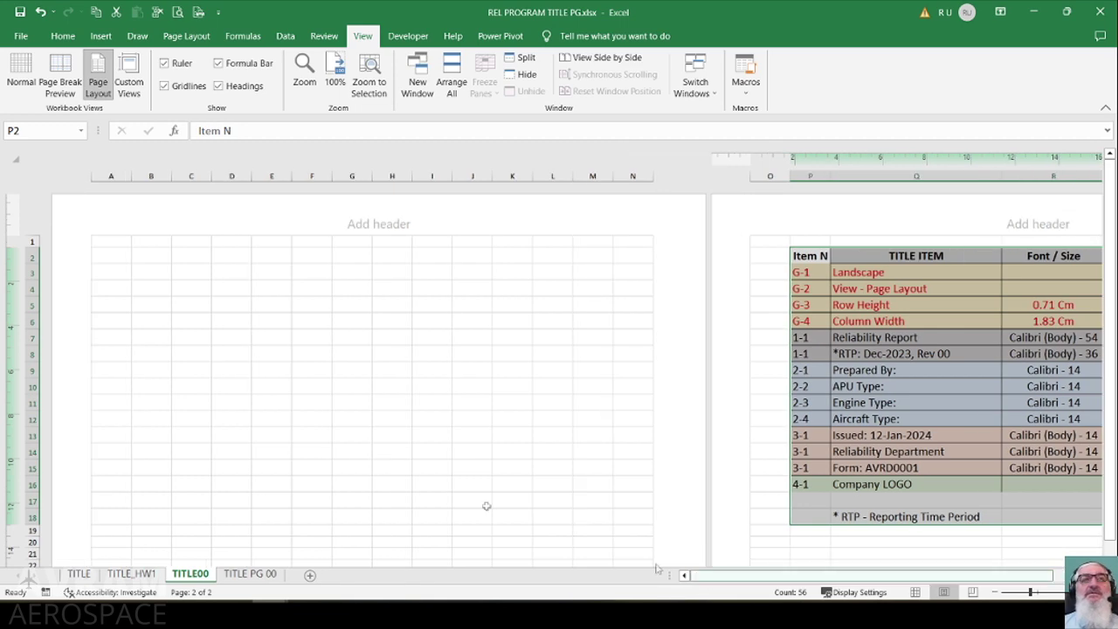
Set the row height to 0.71 cm with columns A to N of the first page selected
left_click_drag(108, 176, 630, 245)
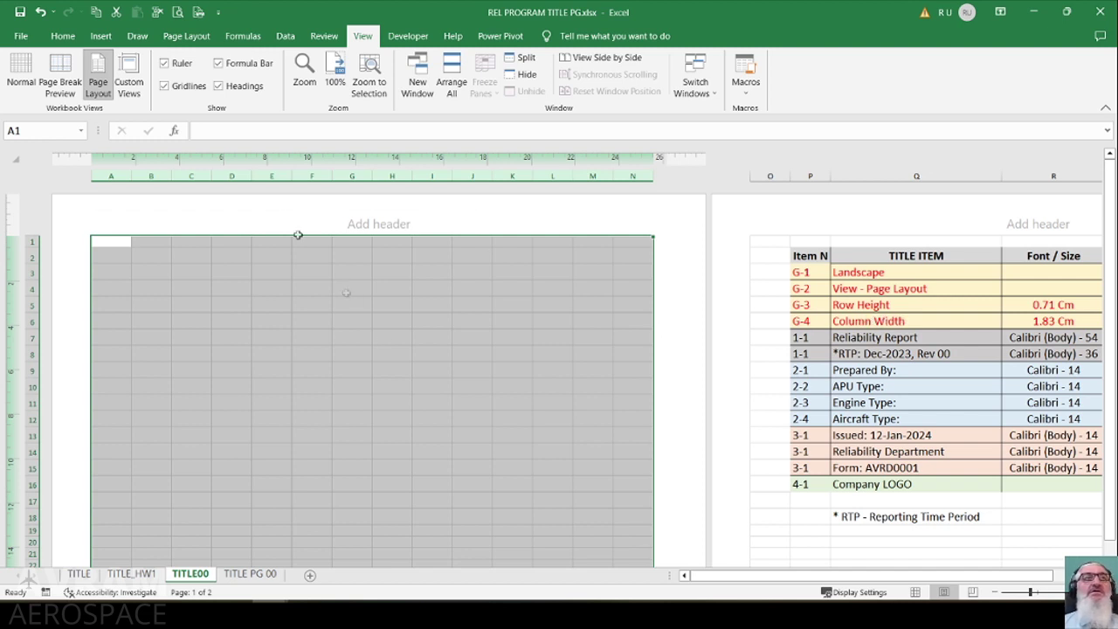
left_click(58, 39)
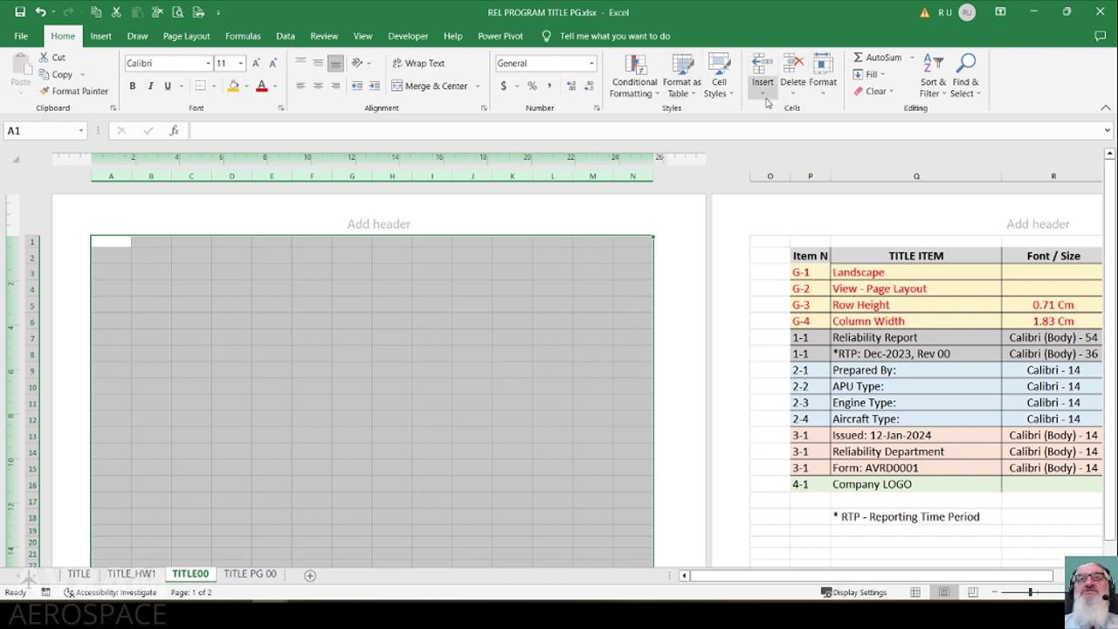
left_click(822, 74)
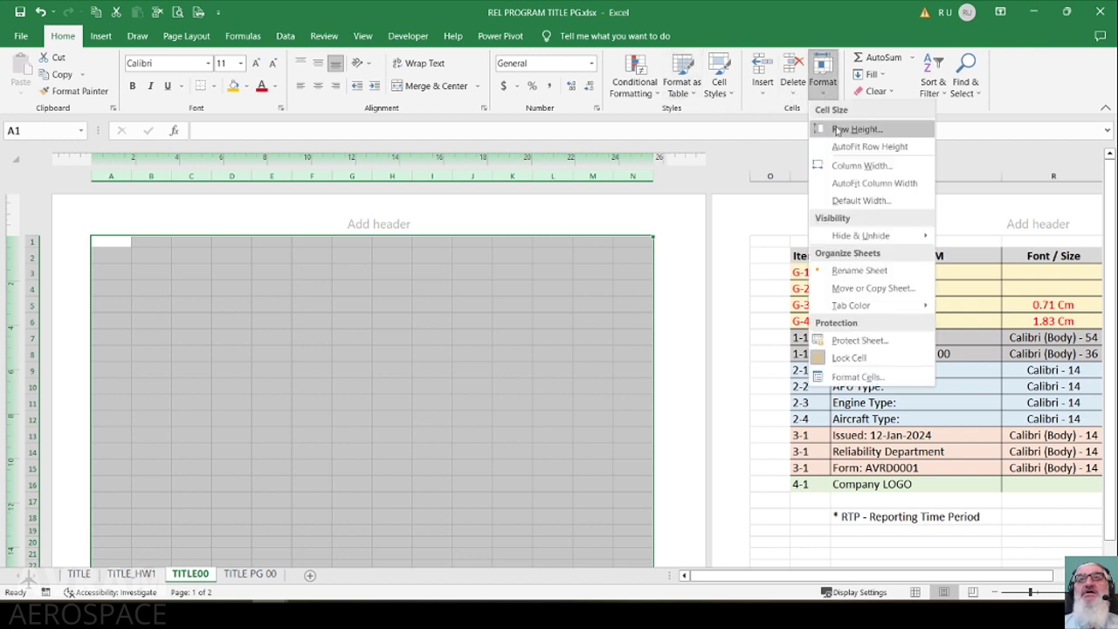
left_click(836, 128)
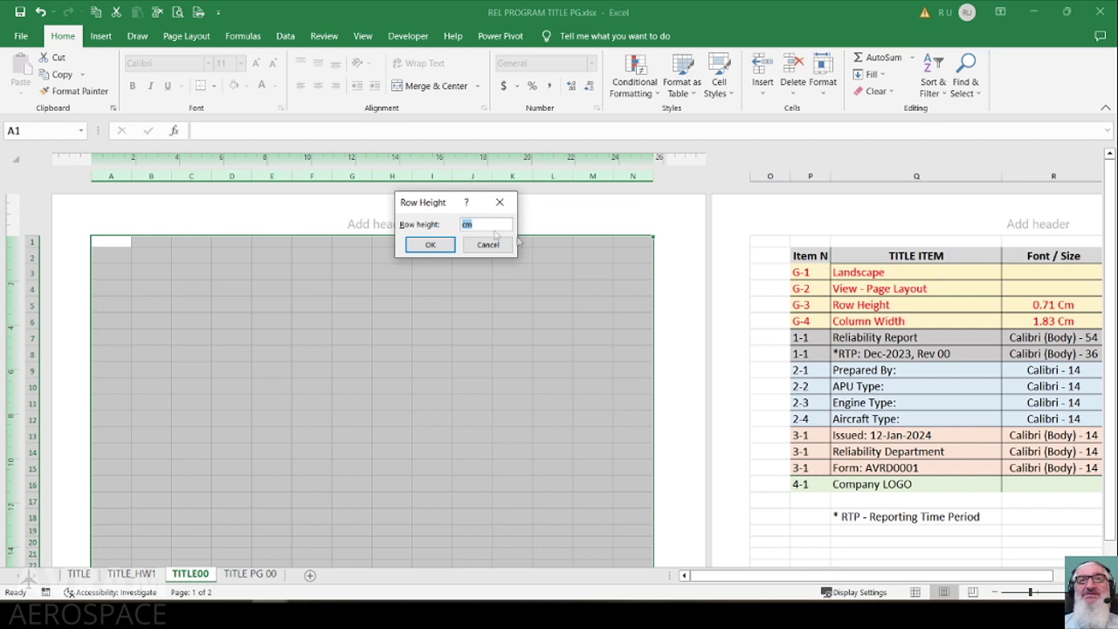
type("0.71")
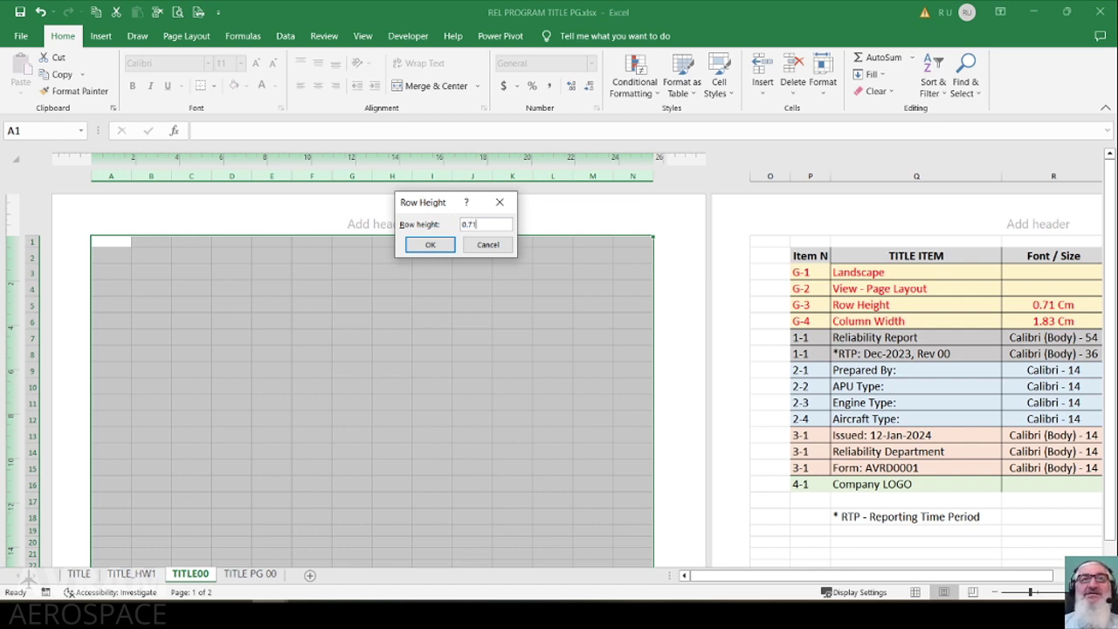
left_click(428, 244)
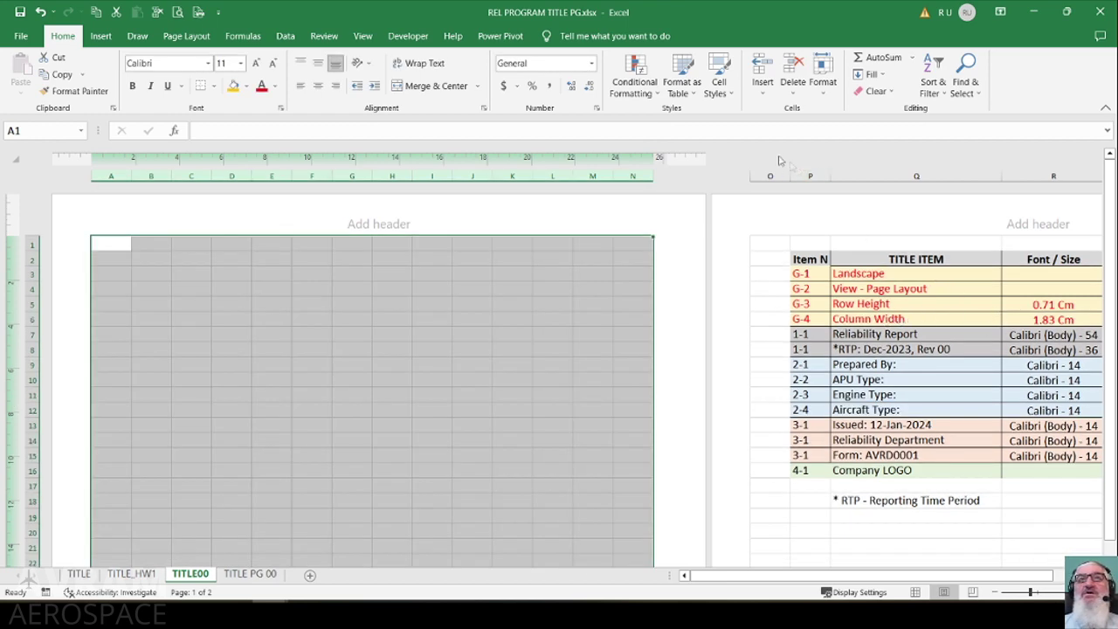
Apply a column width of 1.83 cm to columns A to N
left_click(829, 95)
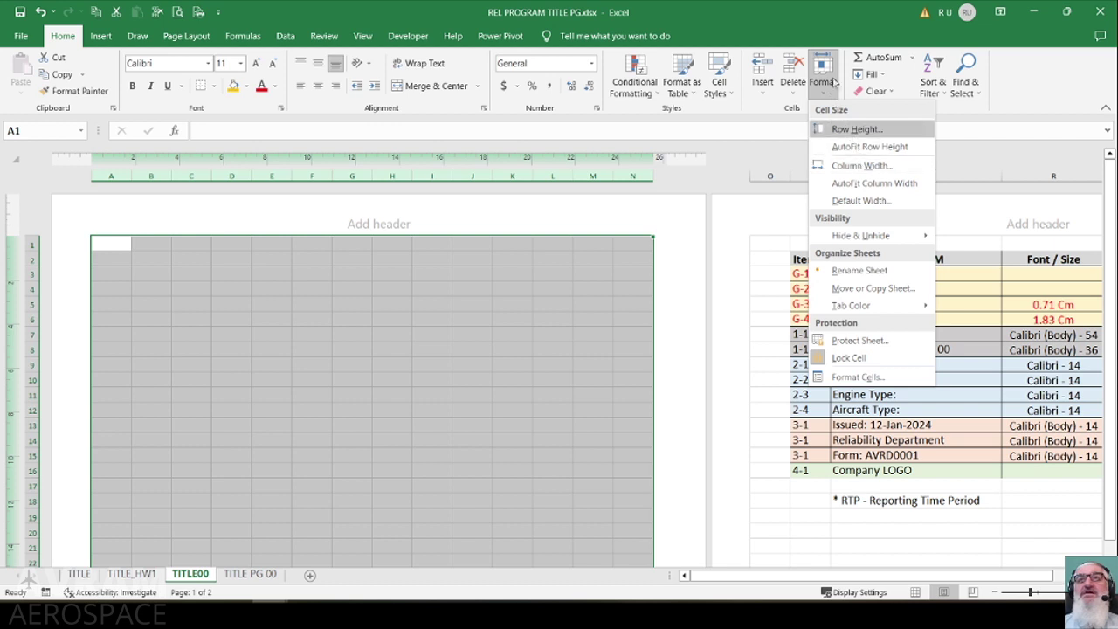
left_click(855, 166)
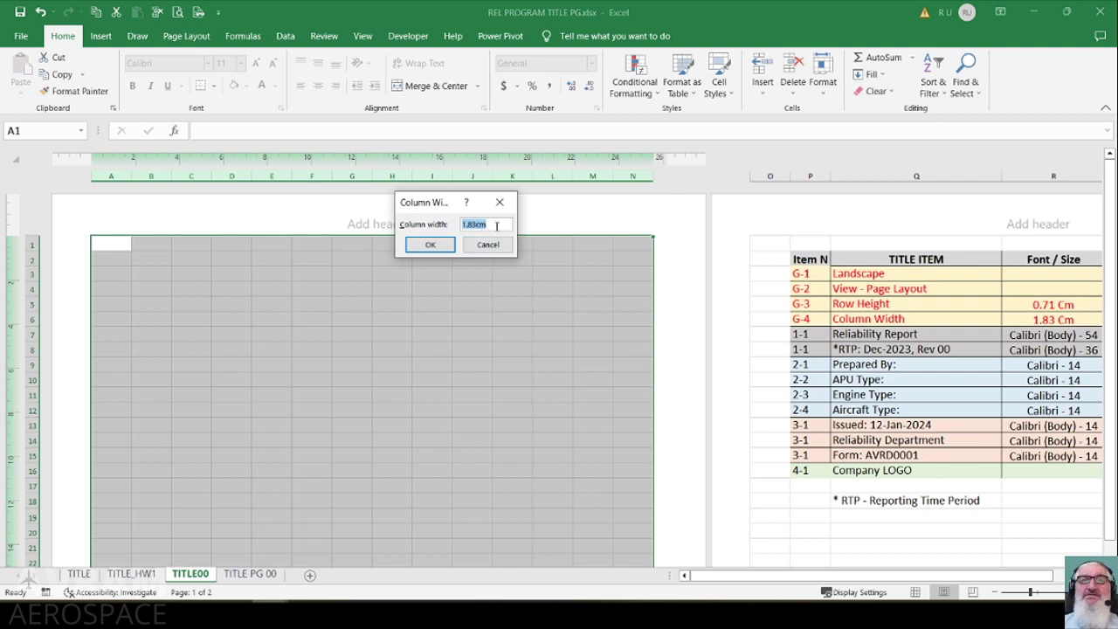
left_click(441, 244)
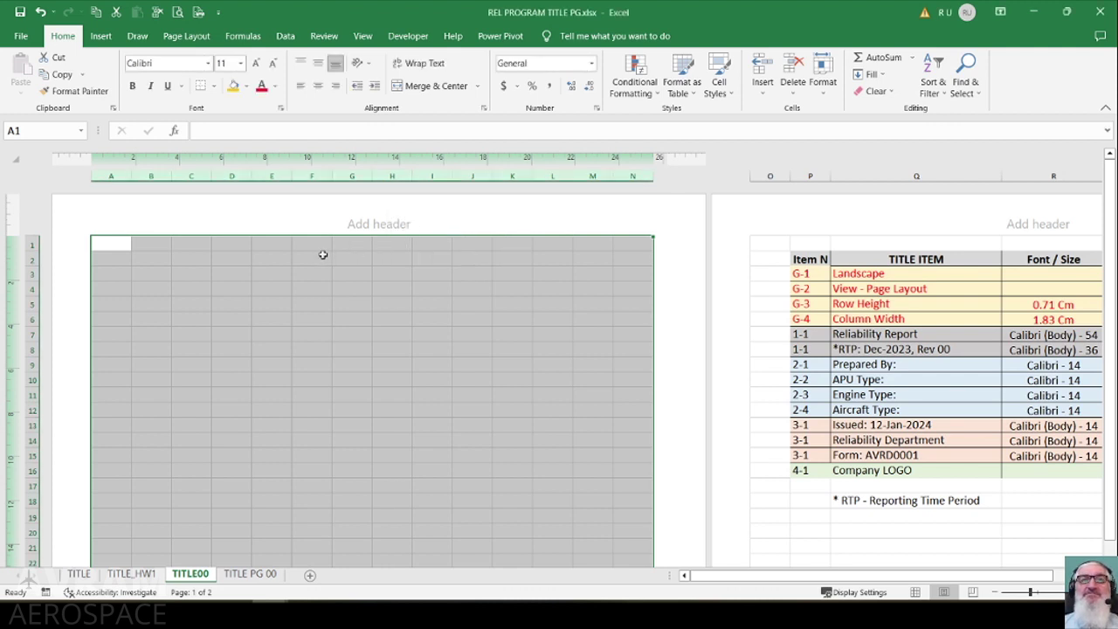
left_click(328, 254)
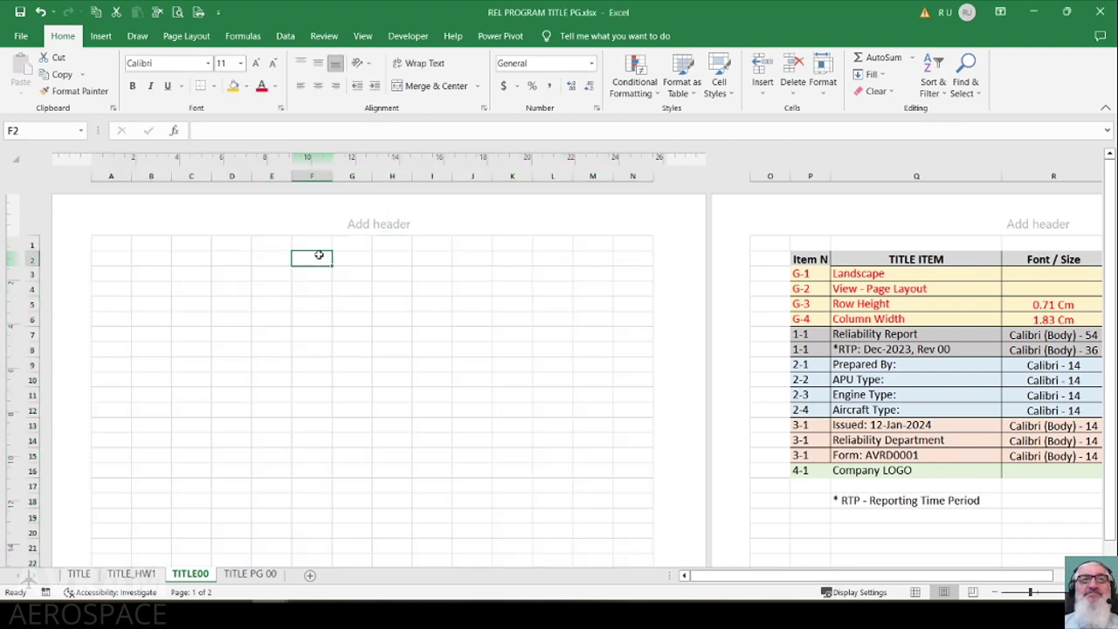
Insert a text box on the first page around cell D2 containing the title table's "Reliability Report" text
left_click(858, 335)
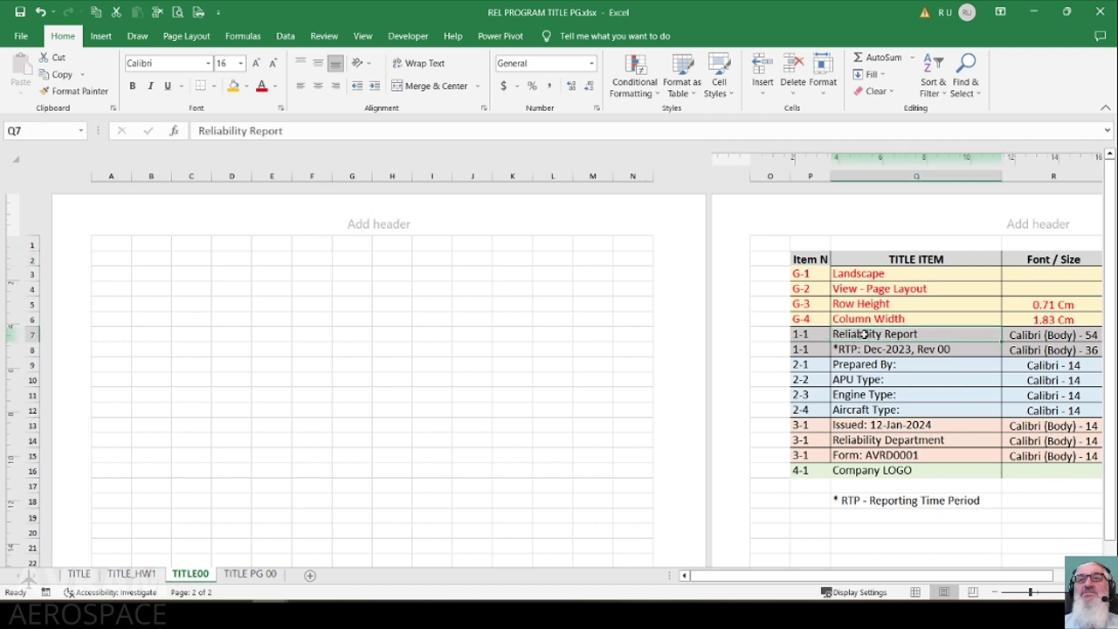
left_click(309, 129)
left_click_drag(309, 128, 148, 127)
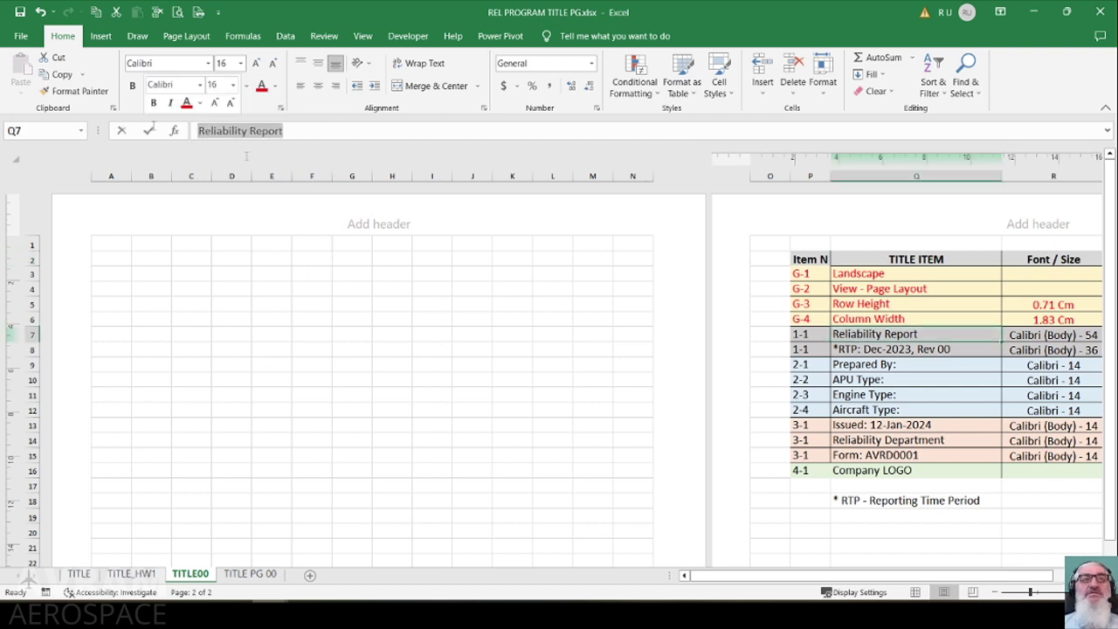
key("ctrl+c")
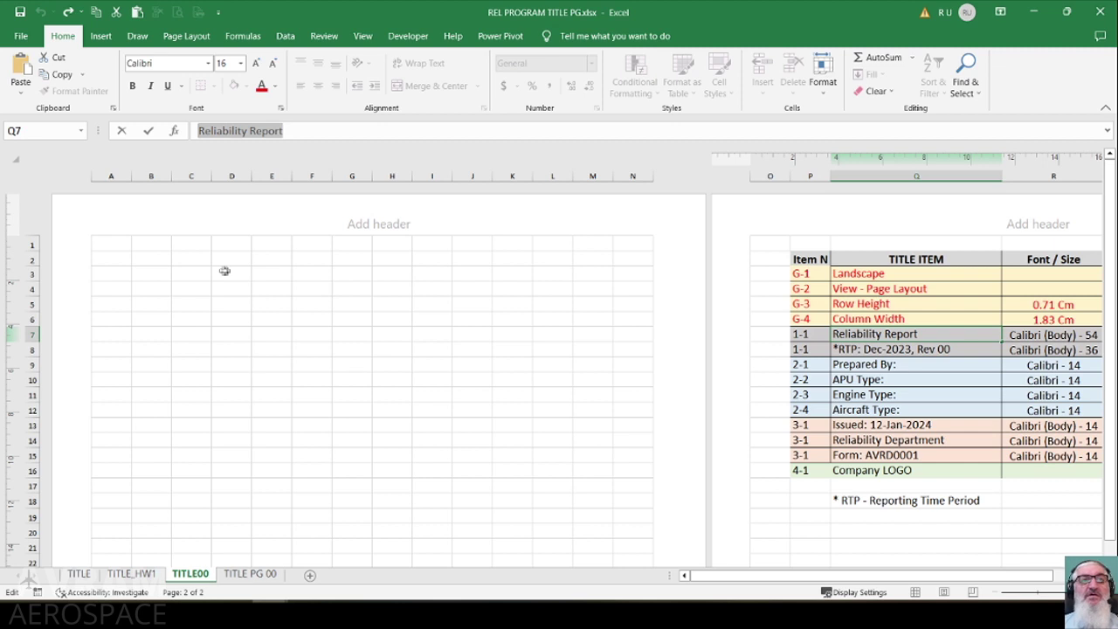
left_click(229, 273)
left_click(100, 36)
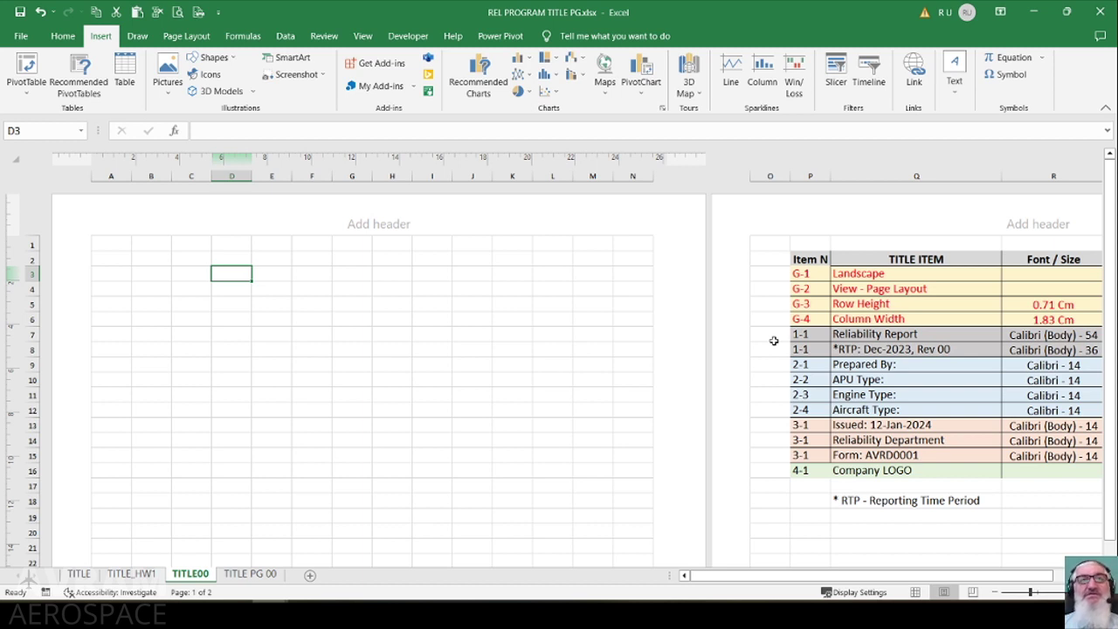
left_click(965, 94)
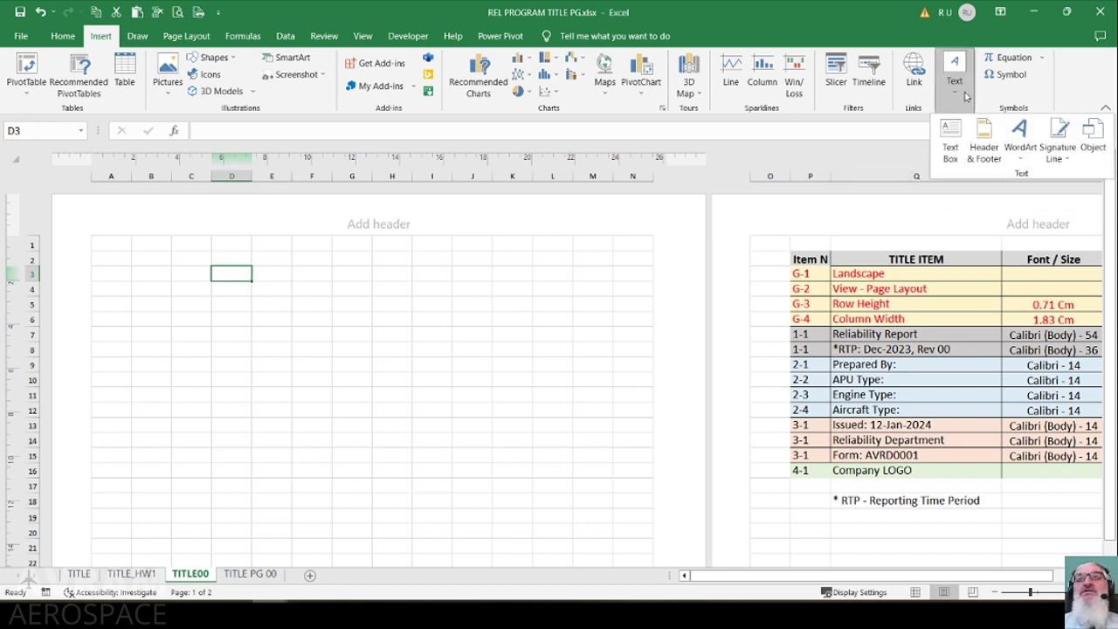
left_click(950, 139)
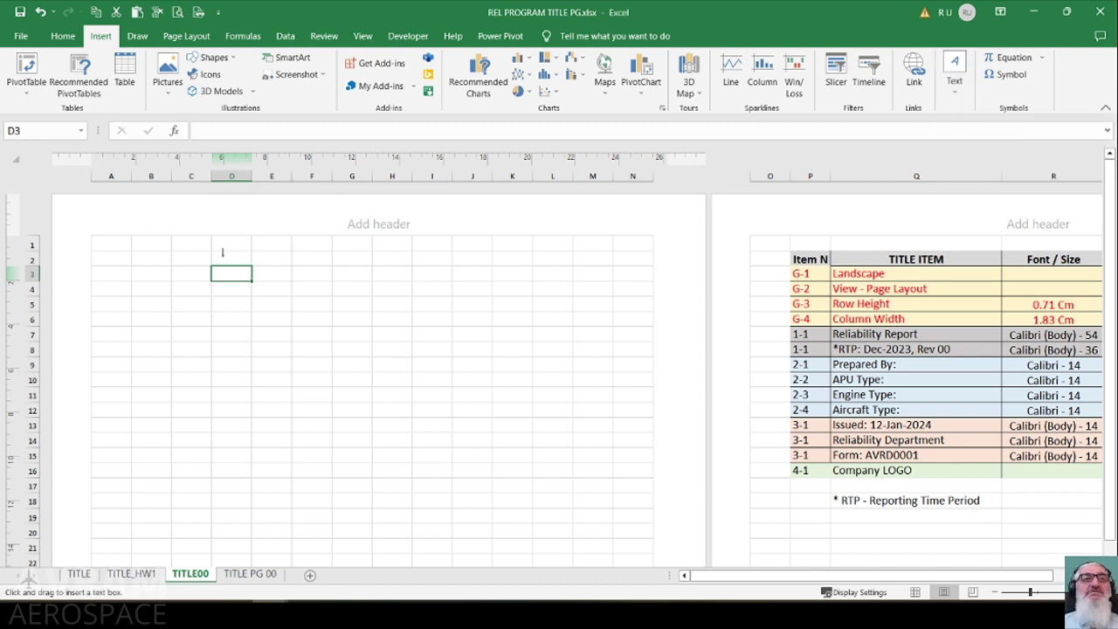
left_click_drag(215, 252, 218, 302)
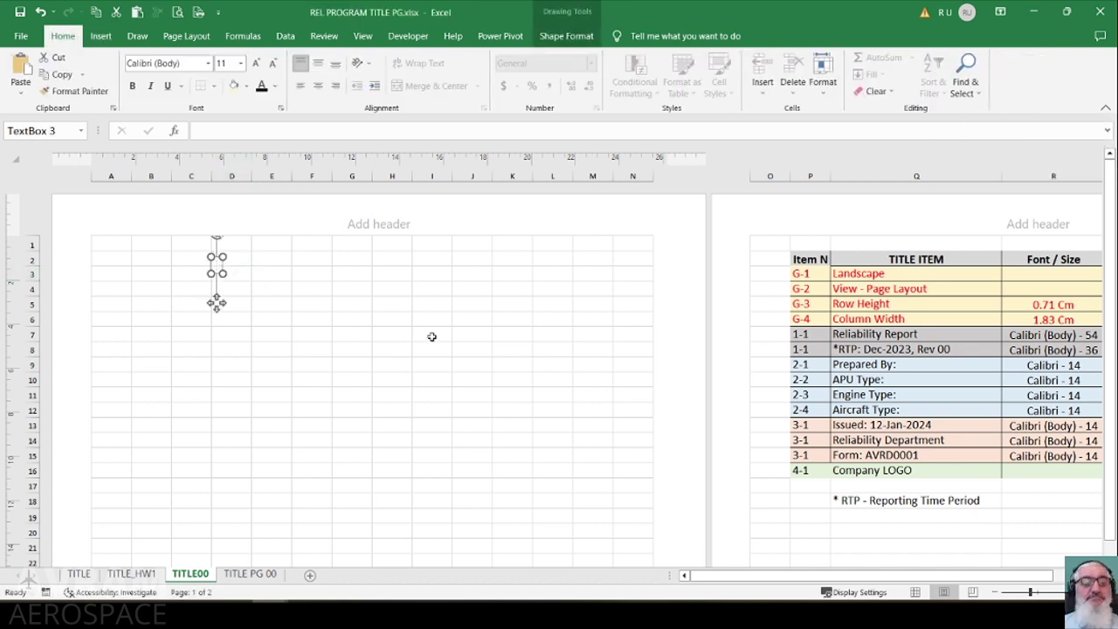
key("ctrl+v")
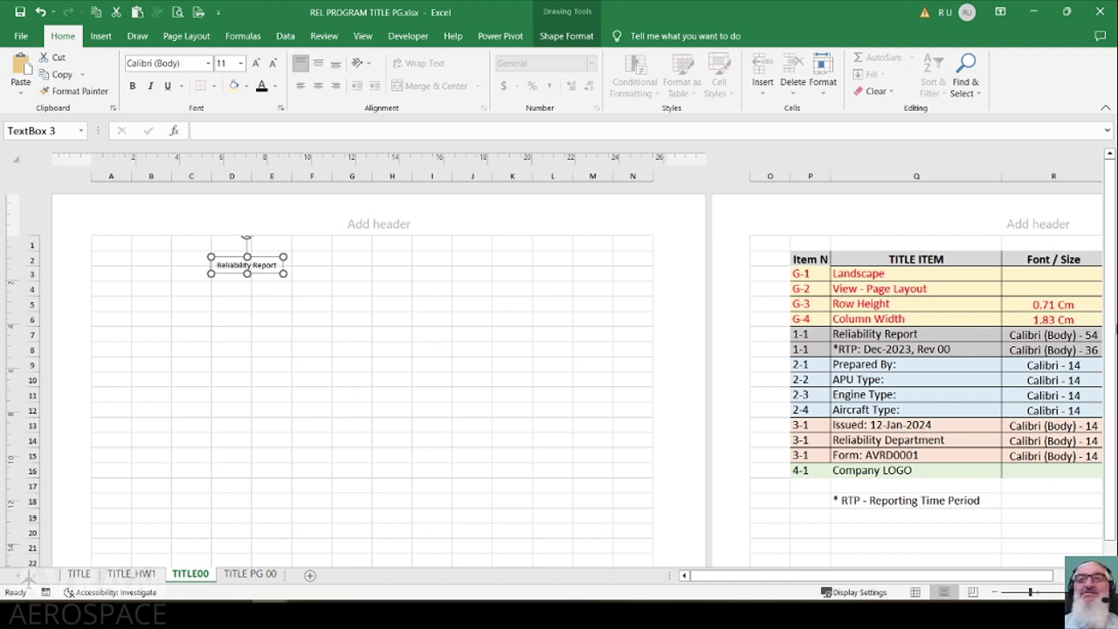
Set the "Reliability Report" text box to font size 54 and bold
left_click(224, 63)
type("54")
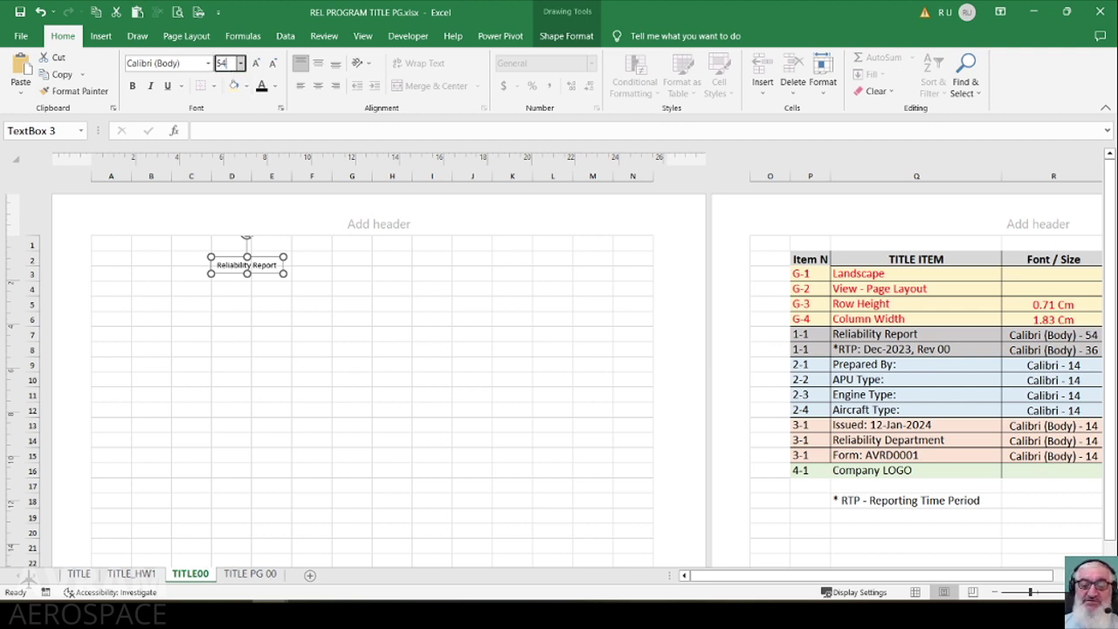
key("Return")
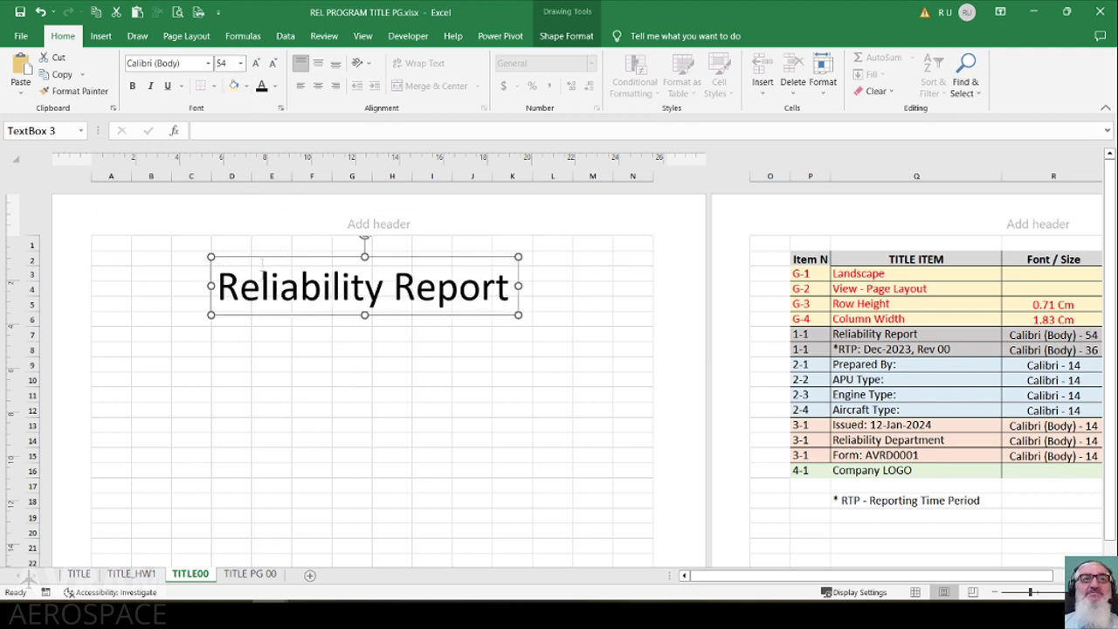
left_click(132, 86)
Move the "Reliability Report" text box to the top of the first page, starting at column C and spanning rows 1 to 4
left_click_drag(429, 318, 393, 284)
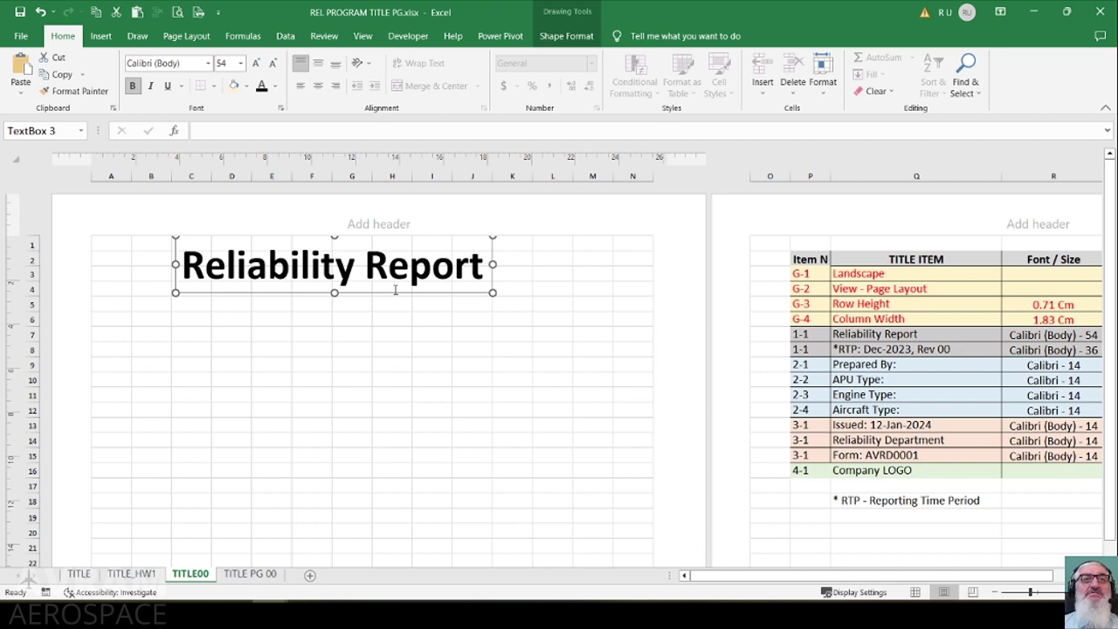
left_click_drag(394, 292, 390, 296)
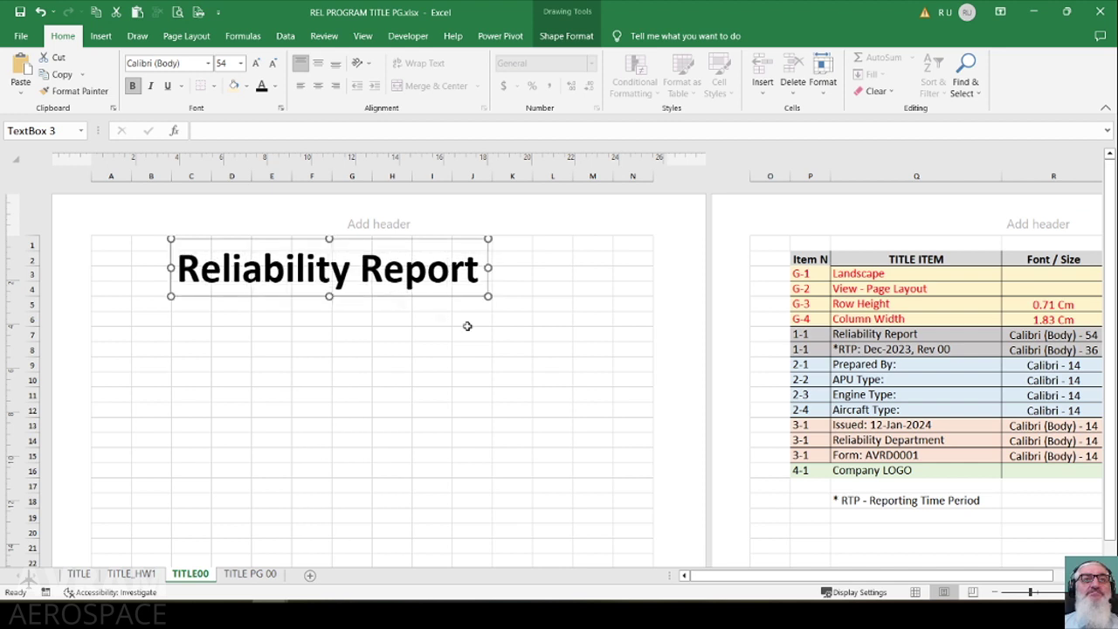
left_click_drag(454, 300, 452, 297)
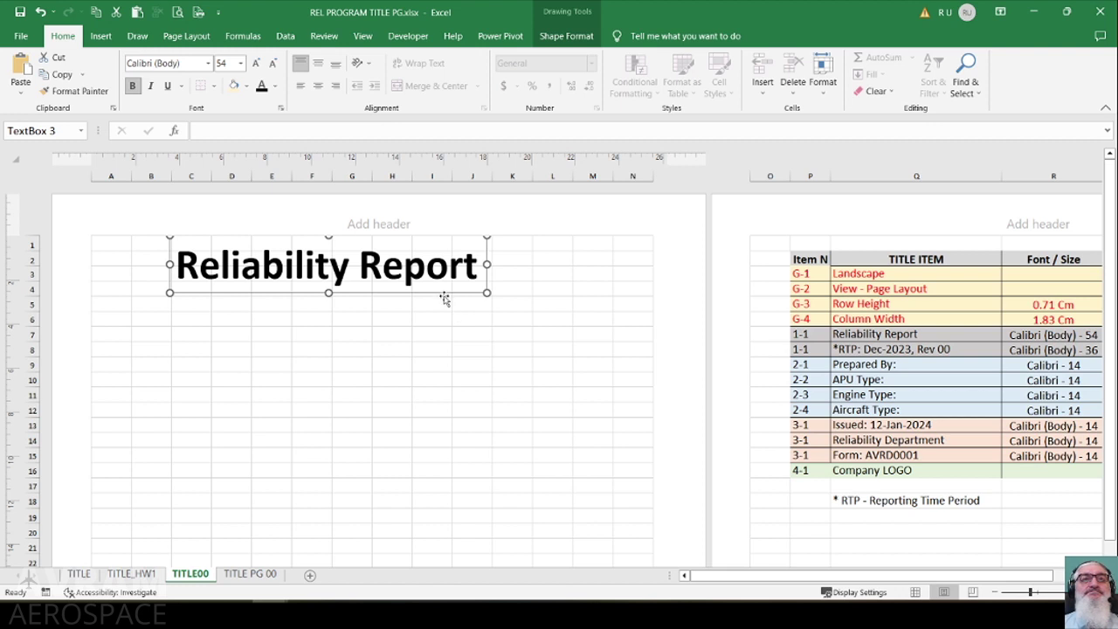
left_click_drag(446, 293, 447, 297)
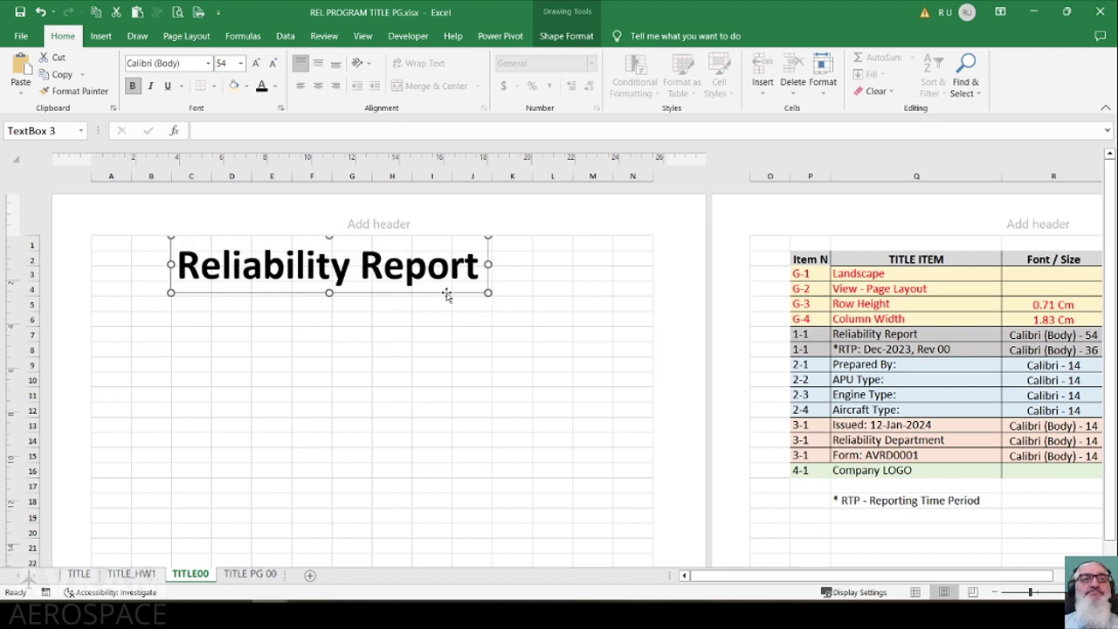
Duplicate the "Reliability Report" text box and place the copy at cell D9
right_click(447, 296)
left_click(467, 327)
left_click(236, 372)
right_click(234, 367)
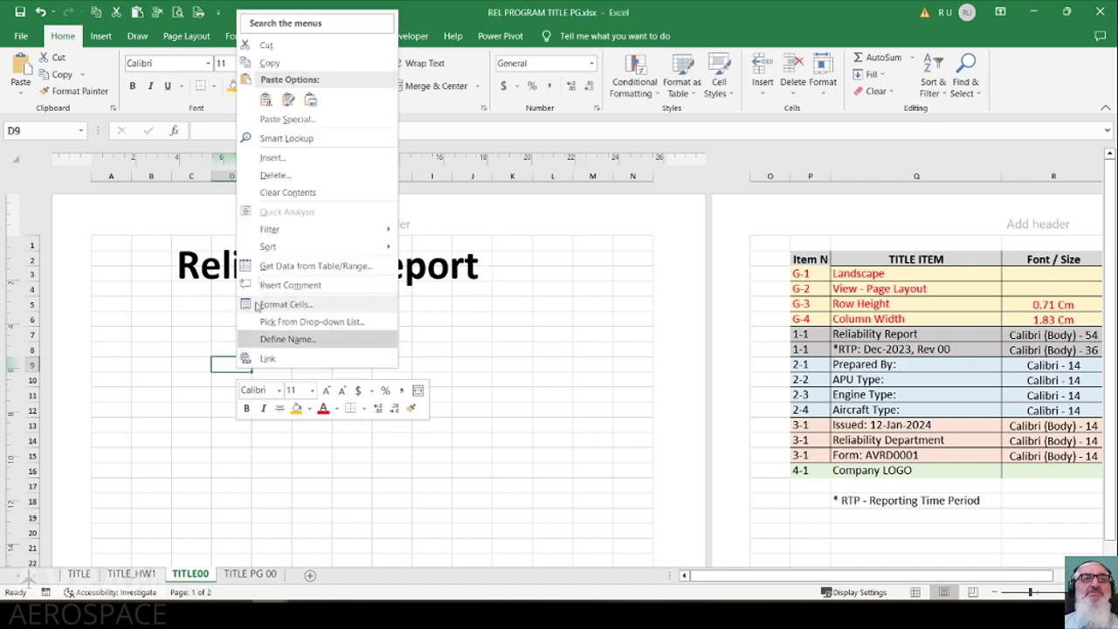
left_click(266, 103)
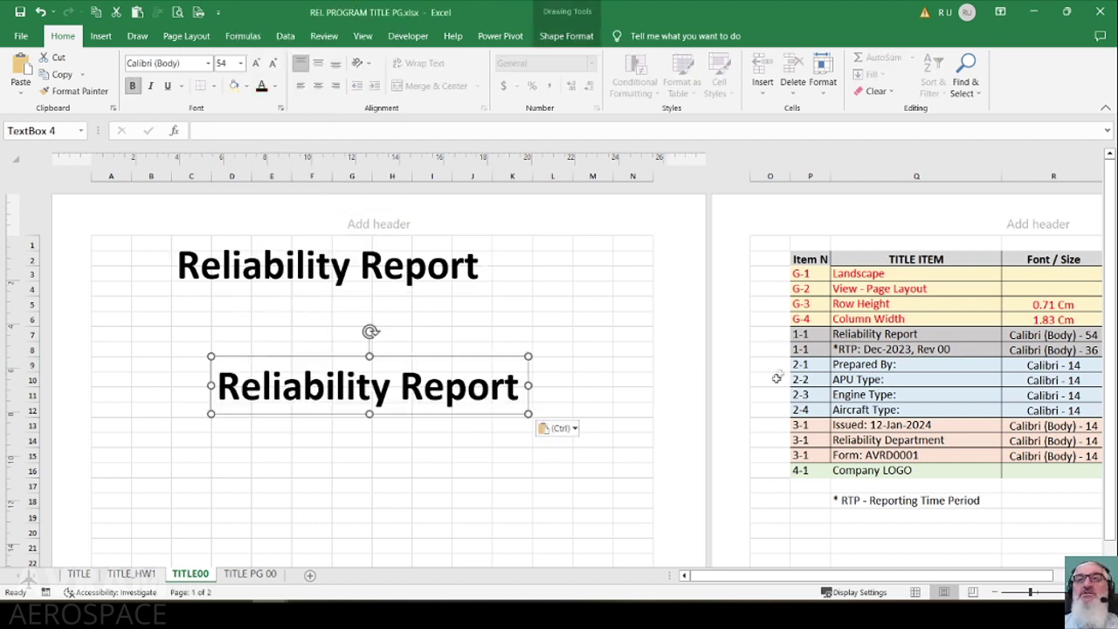
Replace the duplicated text box's text with "RTP: Dec-2023, Rev 00" from the title table, without the asterisk
left_click(843, 349)
left_click_drag(316, 130, 202, 130)
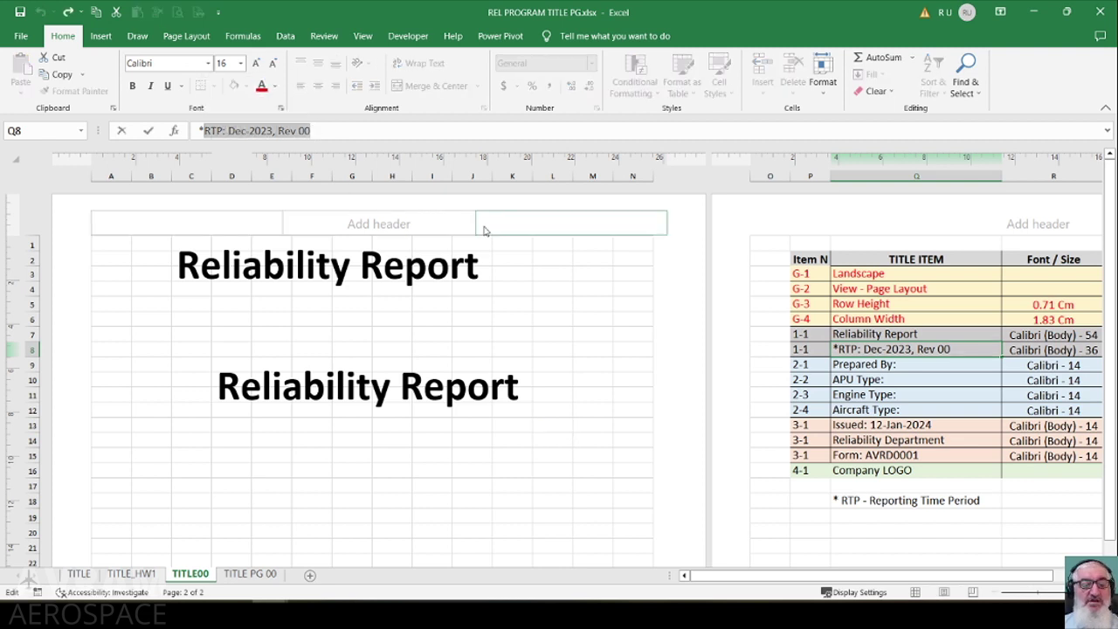
left_click(467, 386)
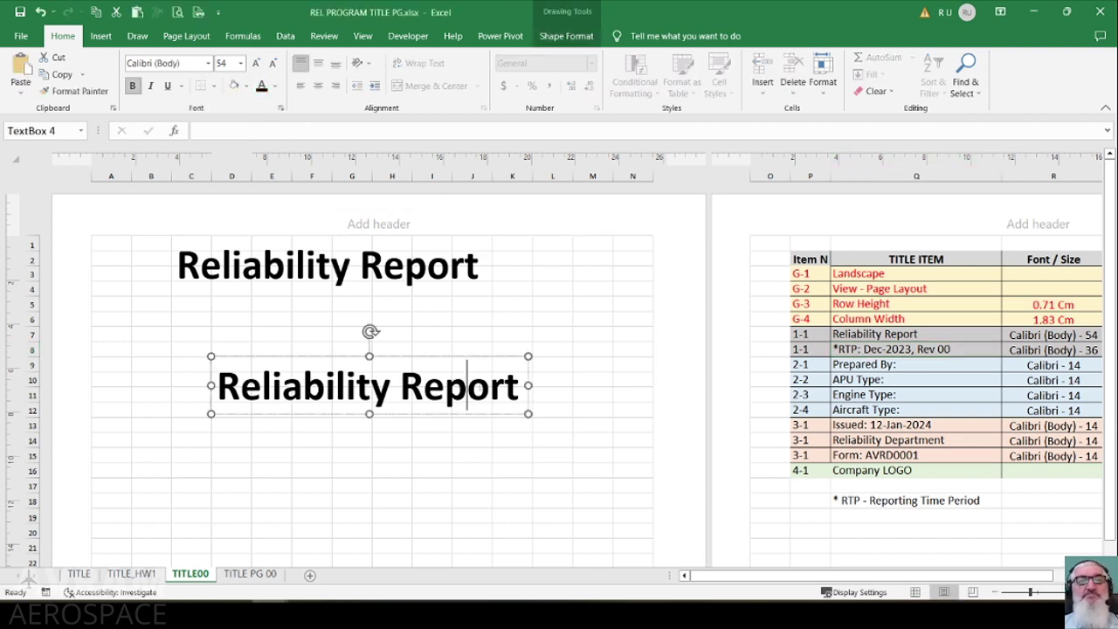
left_click_drag(522, 386, 272, 395)
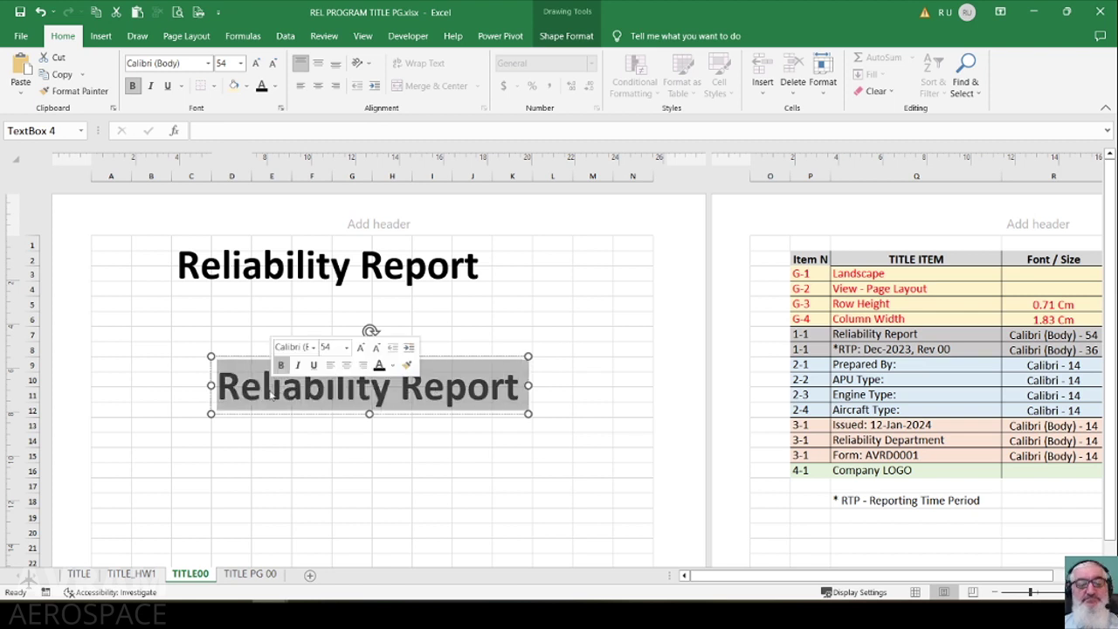
key("ctrl+v")
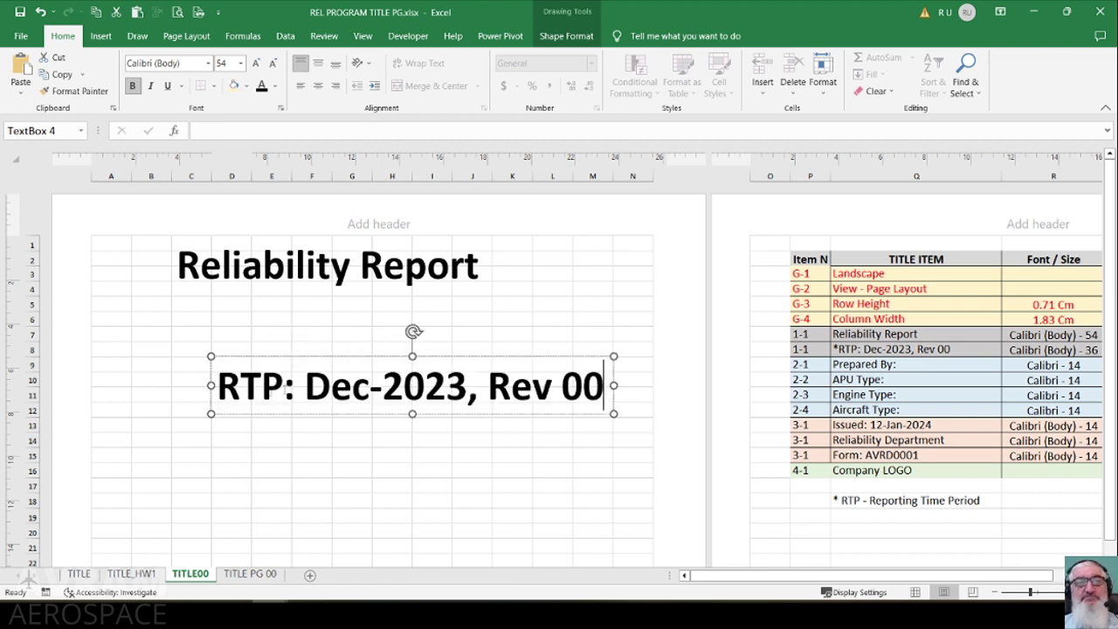
Set the font size of the "RTP: Dec-2023, Rev 00" text box to 36
left_click(347, 356)
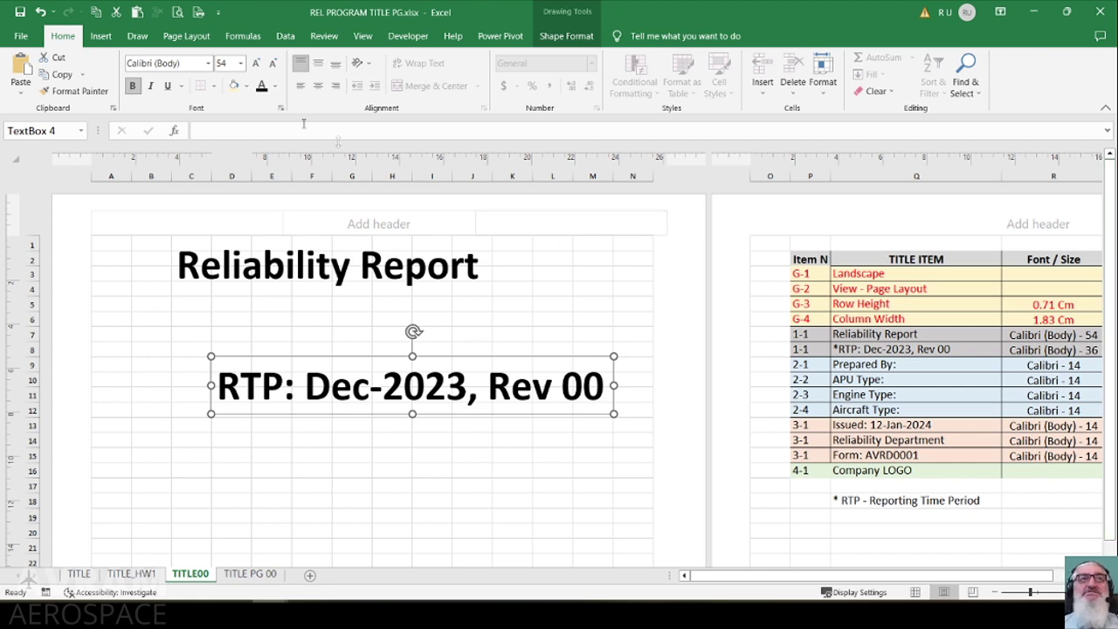
left_click(226, 64)
type("36")
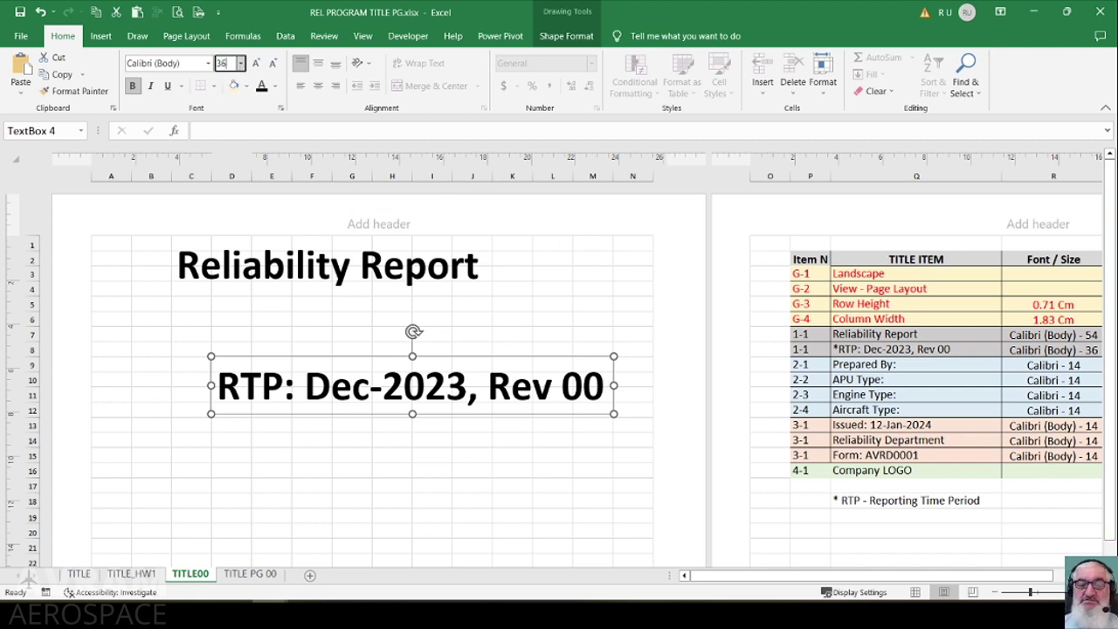
key("Return")
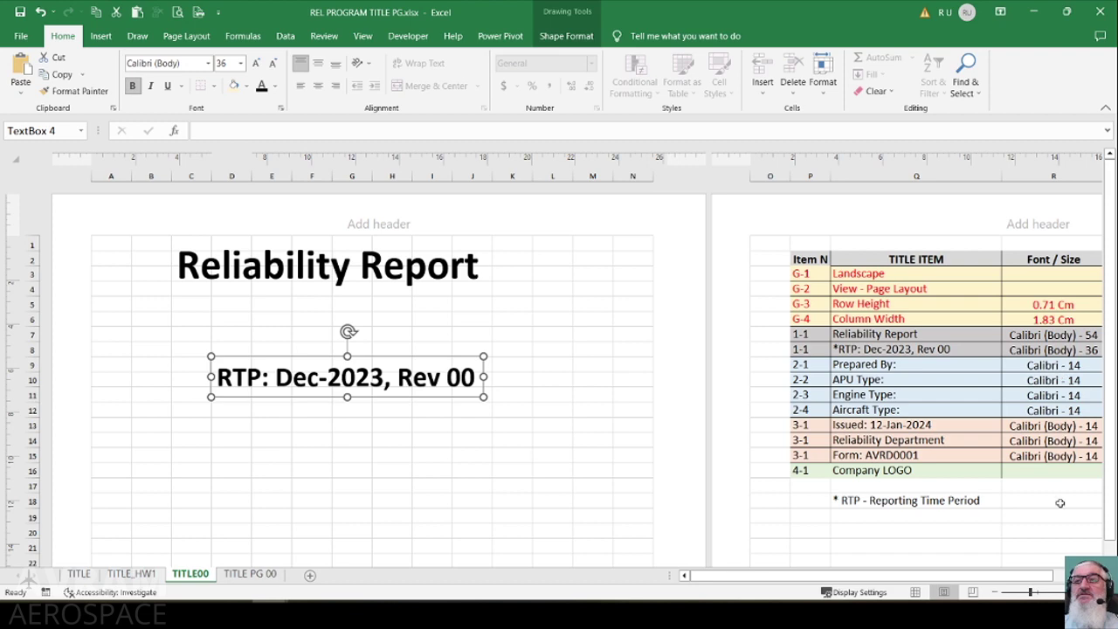
Move the "RTP: Dec-2023, Rev 00" text box to the foot of the first page, starting at column C around rows 23 to 25
scroll(906, 349, "down", 2)
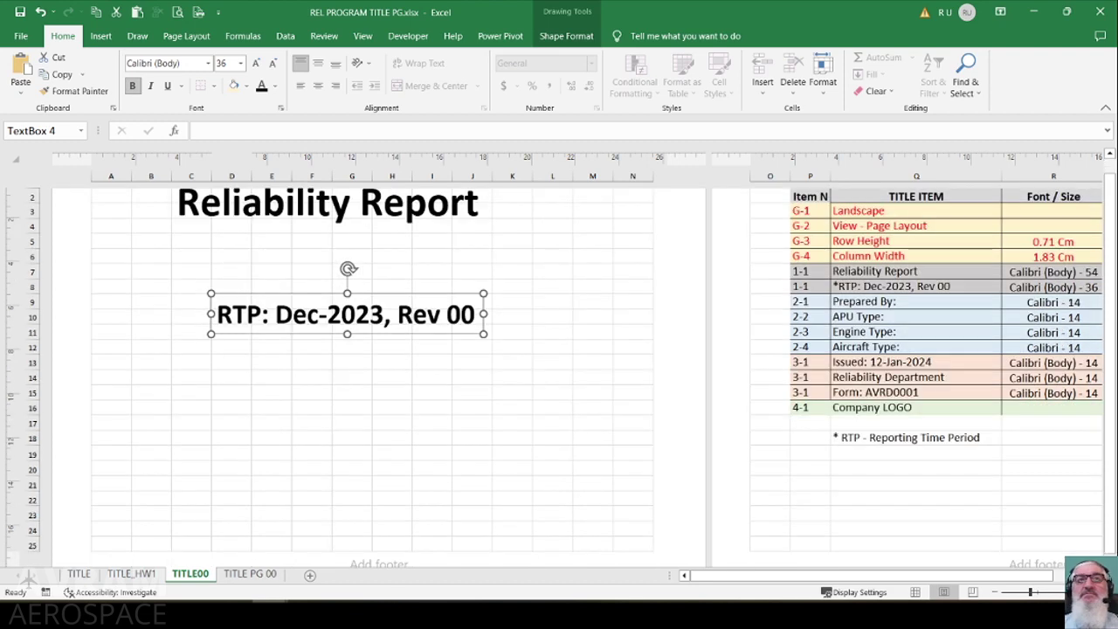
left_click_drag(402, 335, 370, 550)
left_click_drag(369, 508, 371, 513)
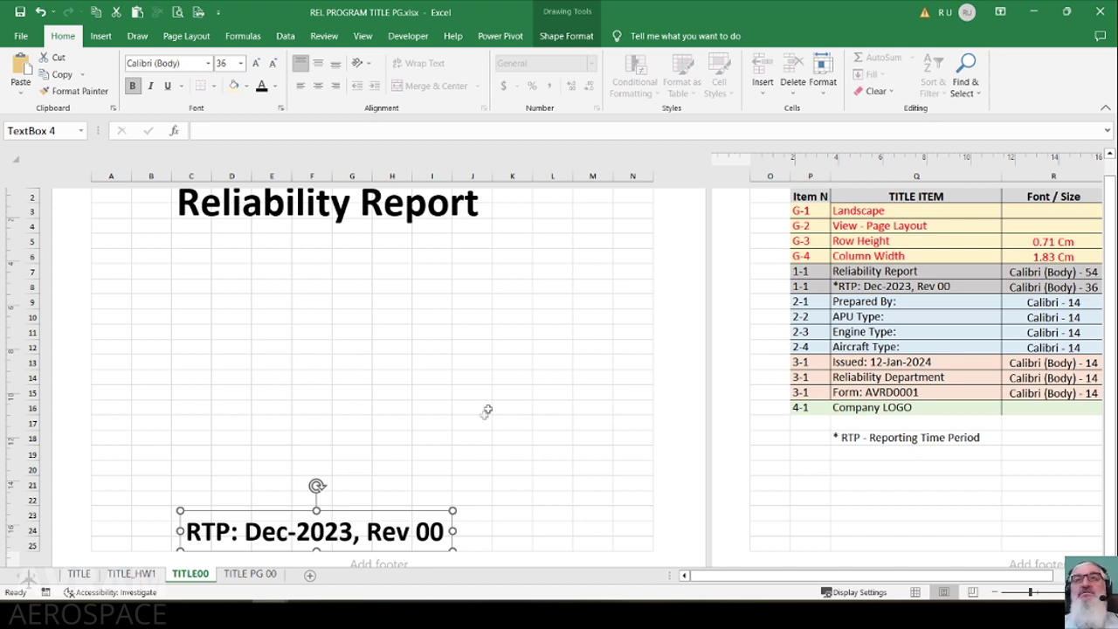
Copy the four title items from "Prepared By:" to "Aircraft Type:" into cells E12 to E15 as values only
left_click(868, 303)
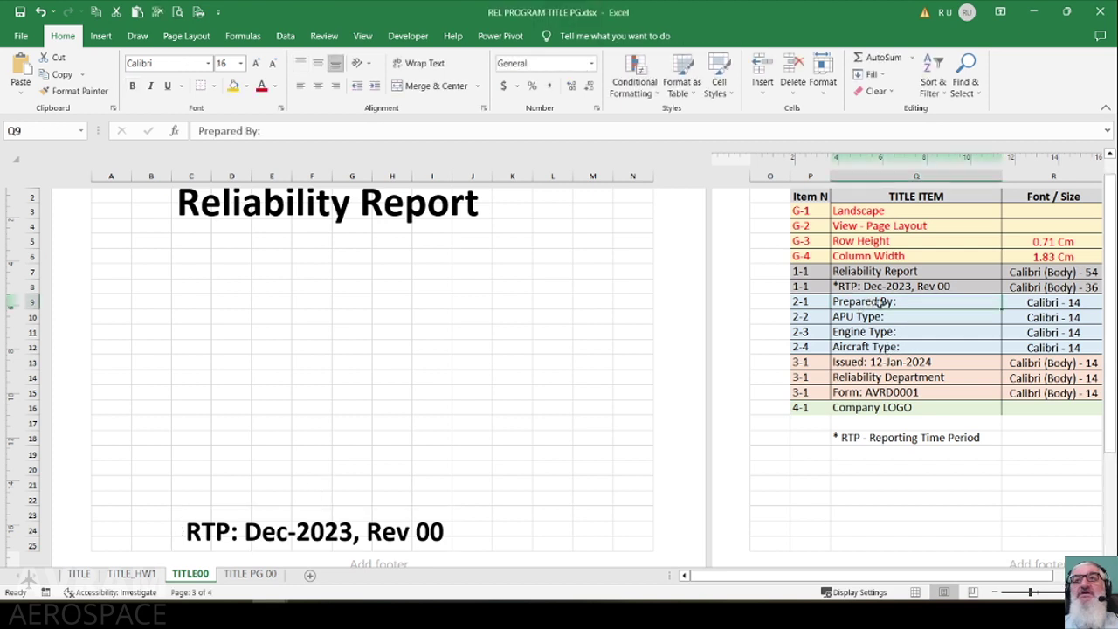
left_click_drag(881, 302, 878, 346)
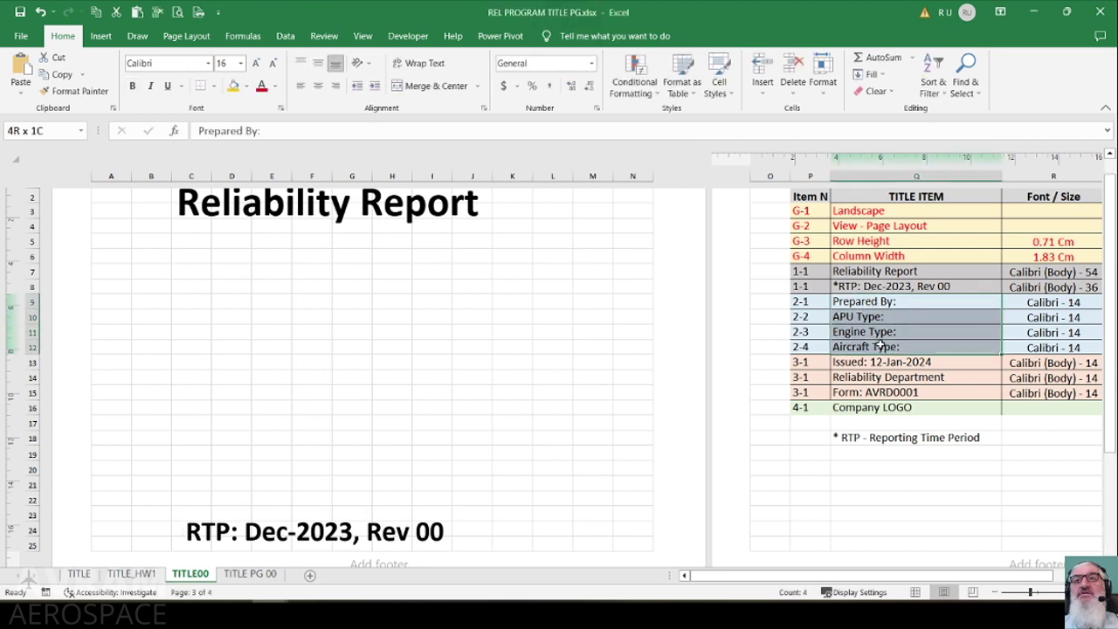
right_click(870, 312)
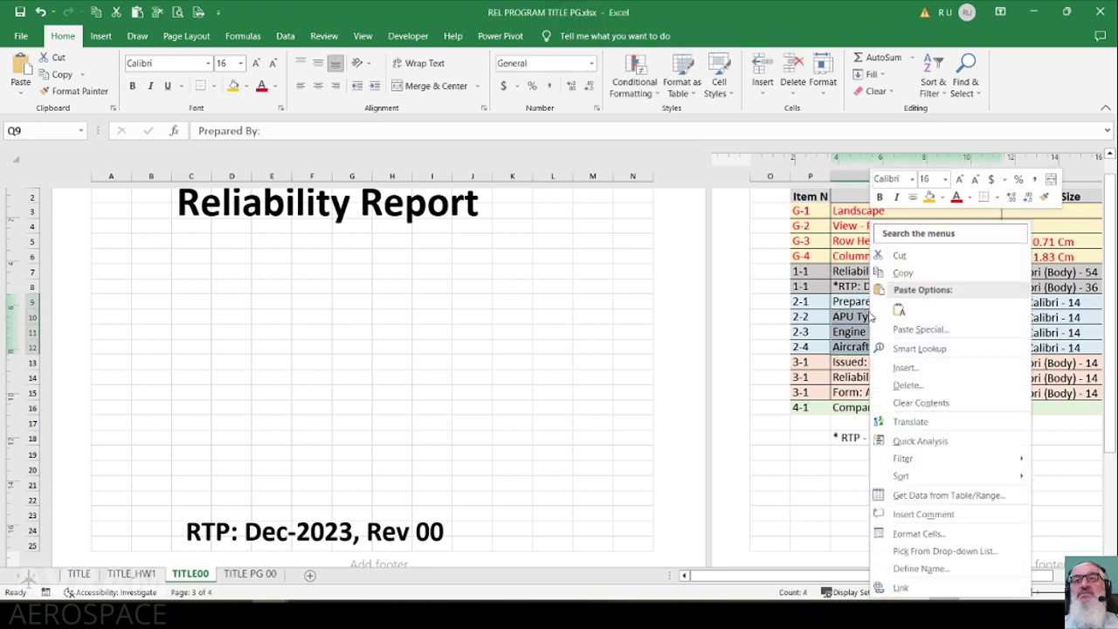
left_click(895, 273)
left_click_drag(270, 346, 270, 393)
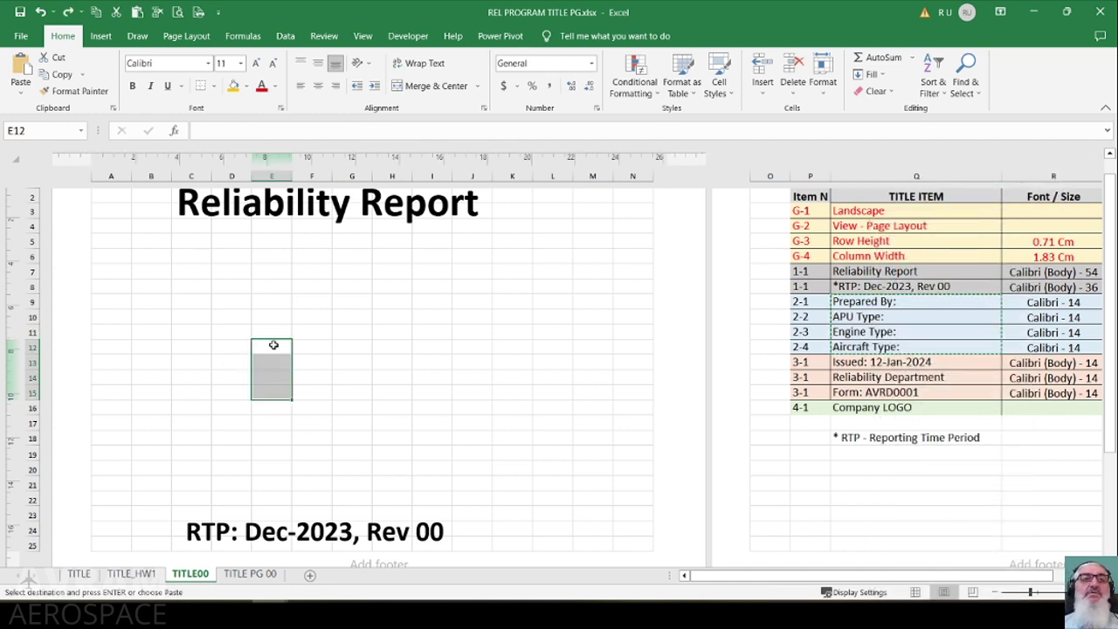
right_click(274, 347)
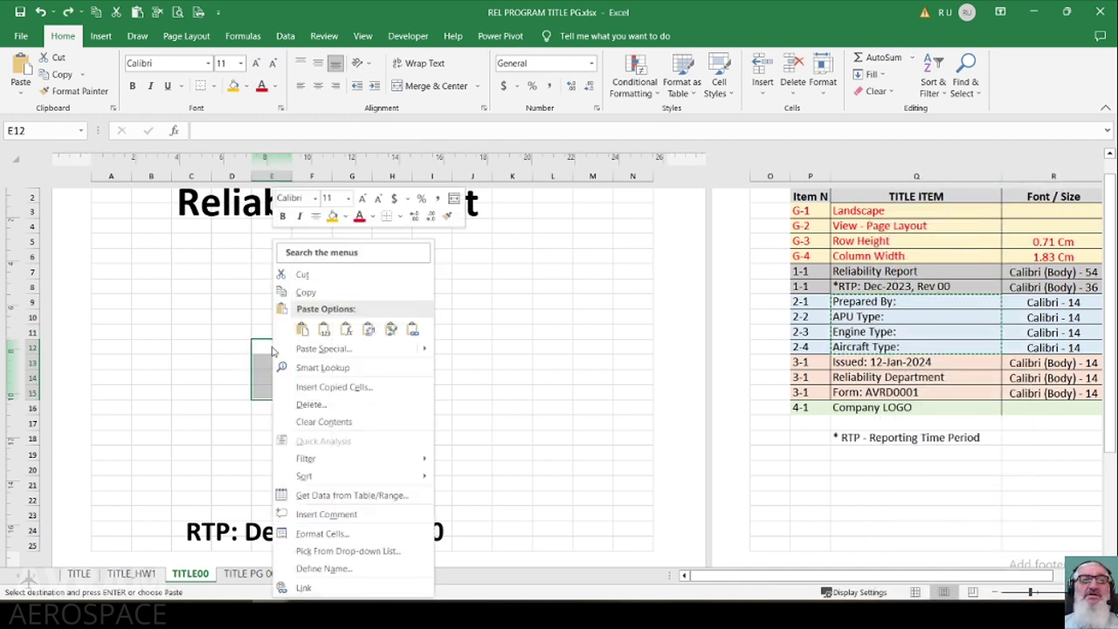
left_click(324, 328)
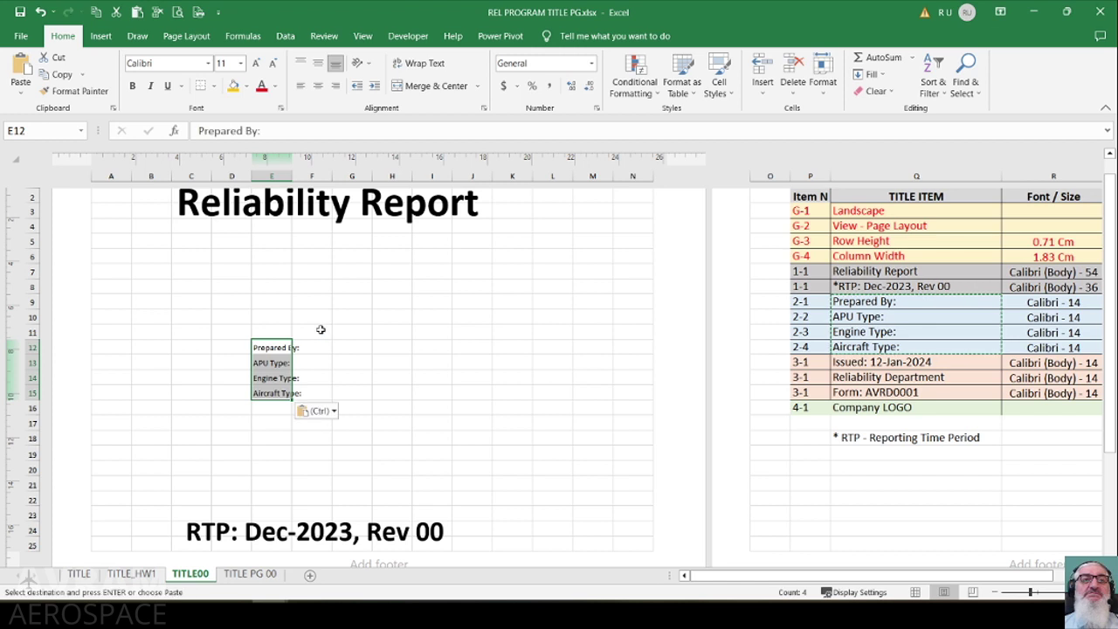
Move the "Prepared By:" label from cell E12 to cell E21
right_click(272, 347)
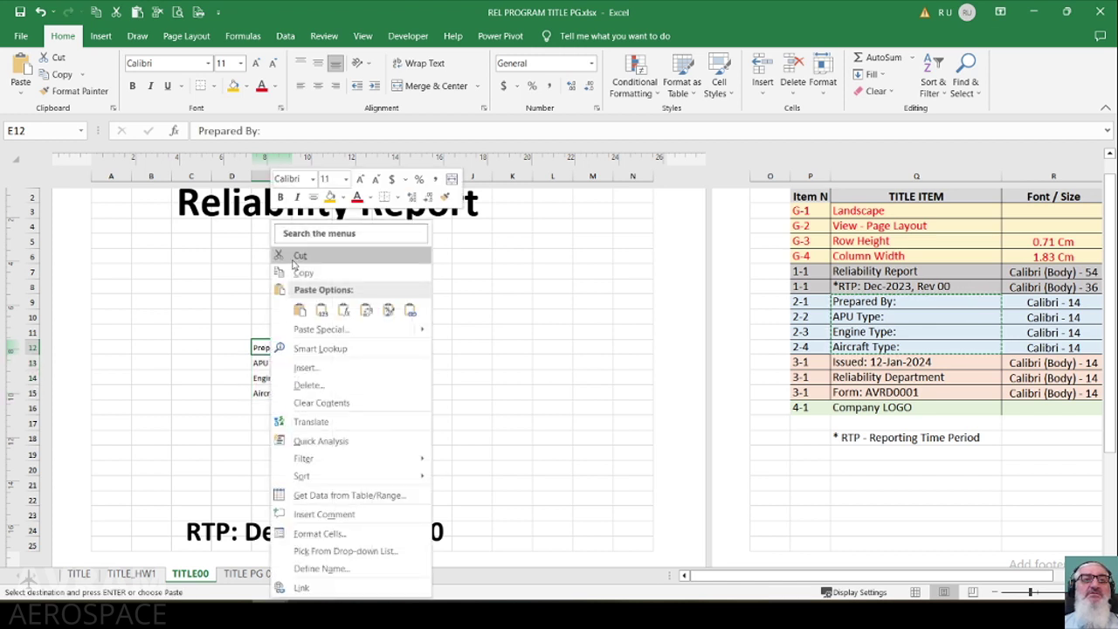
left_click(297, 256)
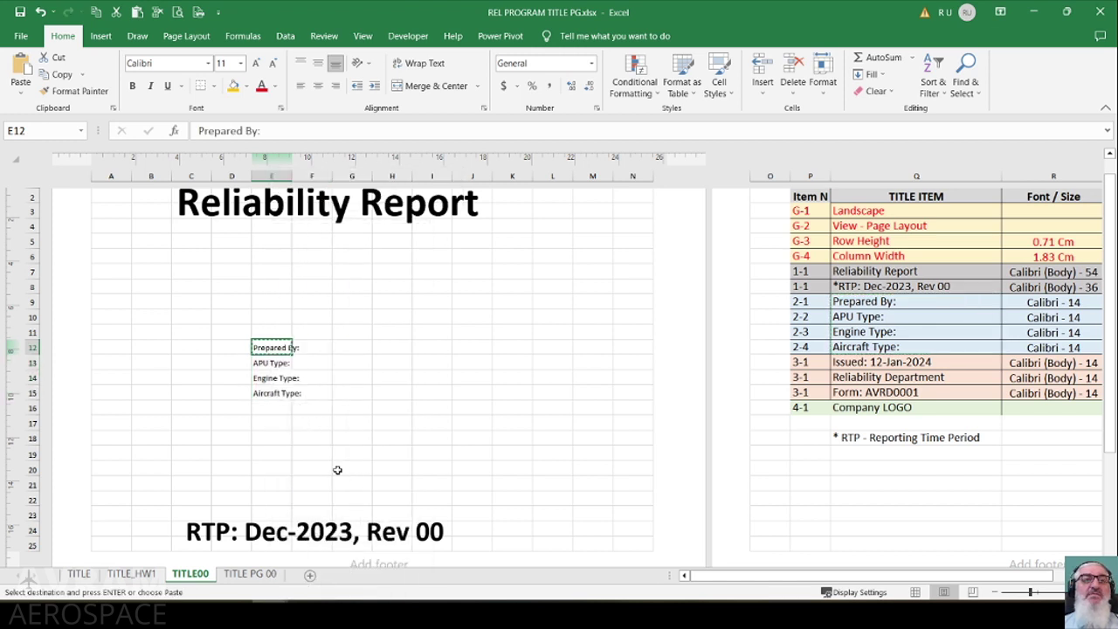
left_click(270, 483)
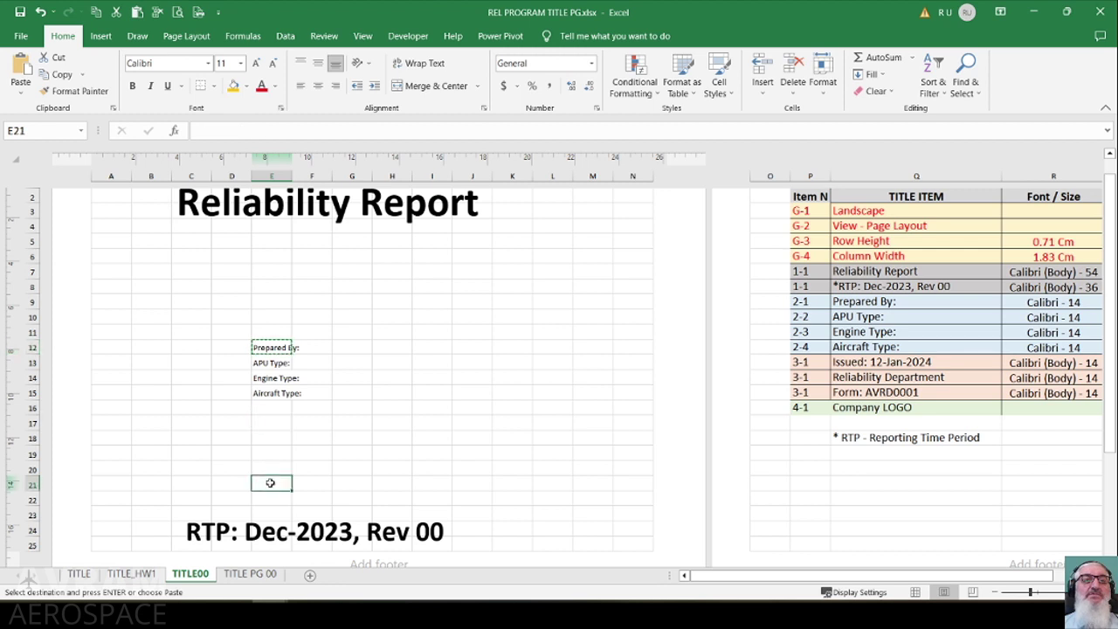
right_click(270, 483)
left_click(297, 213)
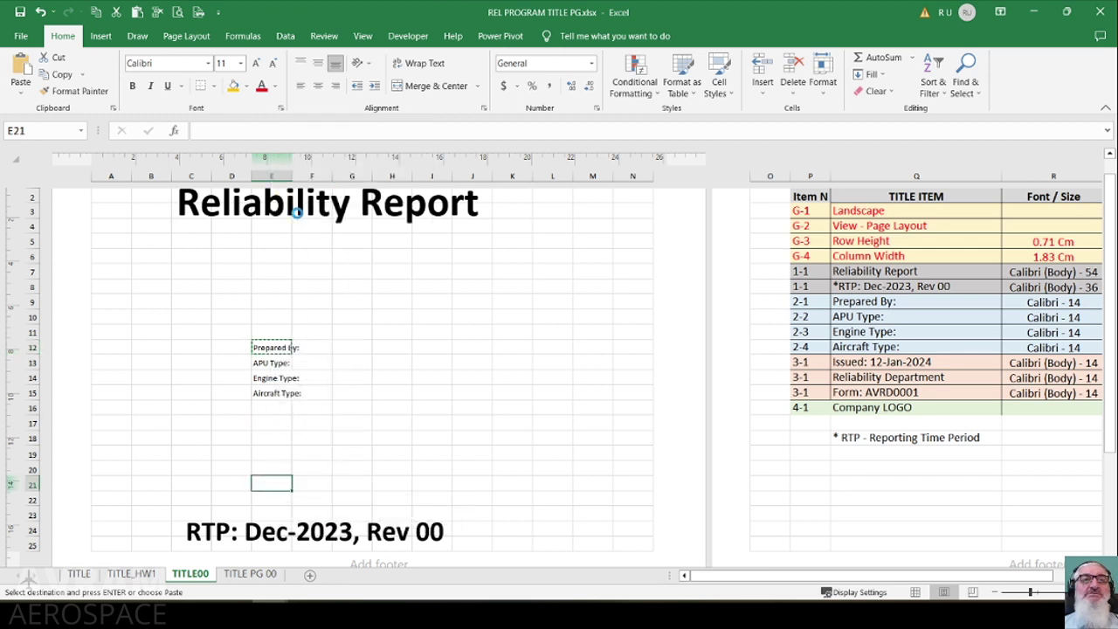
Move the "APU Type:" label from cell E13 to cell E19
left_click(273, 362)
right_click(272, 363)
left_click(303, 261)
left_click(270, 451)
right_click(270, 452)
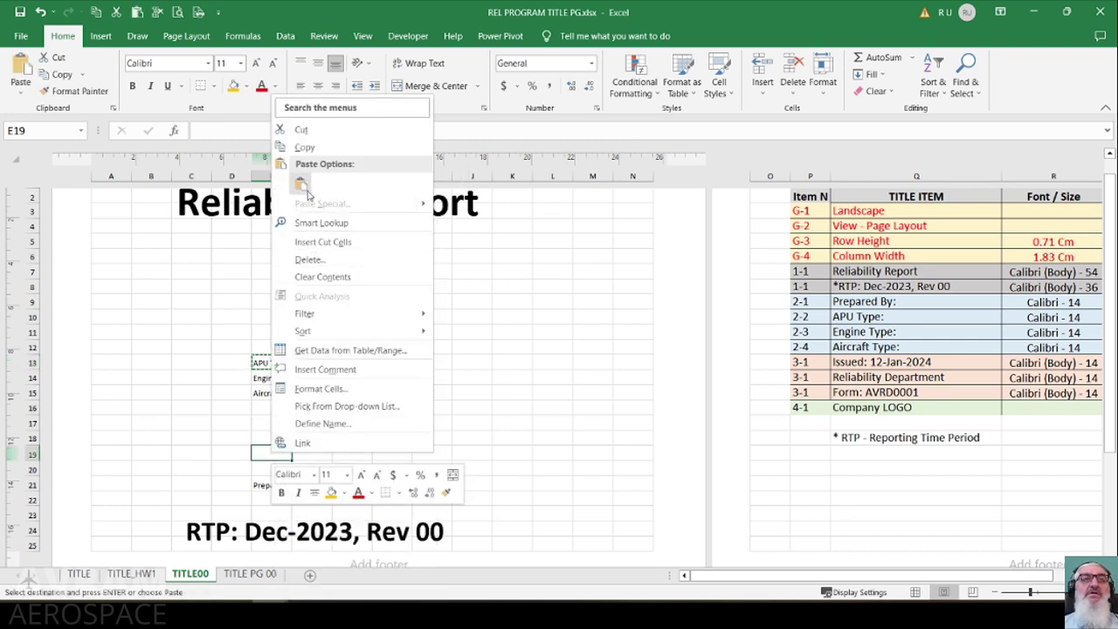
key("Escape")
key("Escape")
key("ctrl+v")
Copy the "Engine Type:" label from cell E14 to cell E17 and clear the original in E14
left_click(273, 377)
right_click(272, 377)
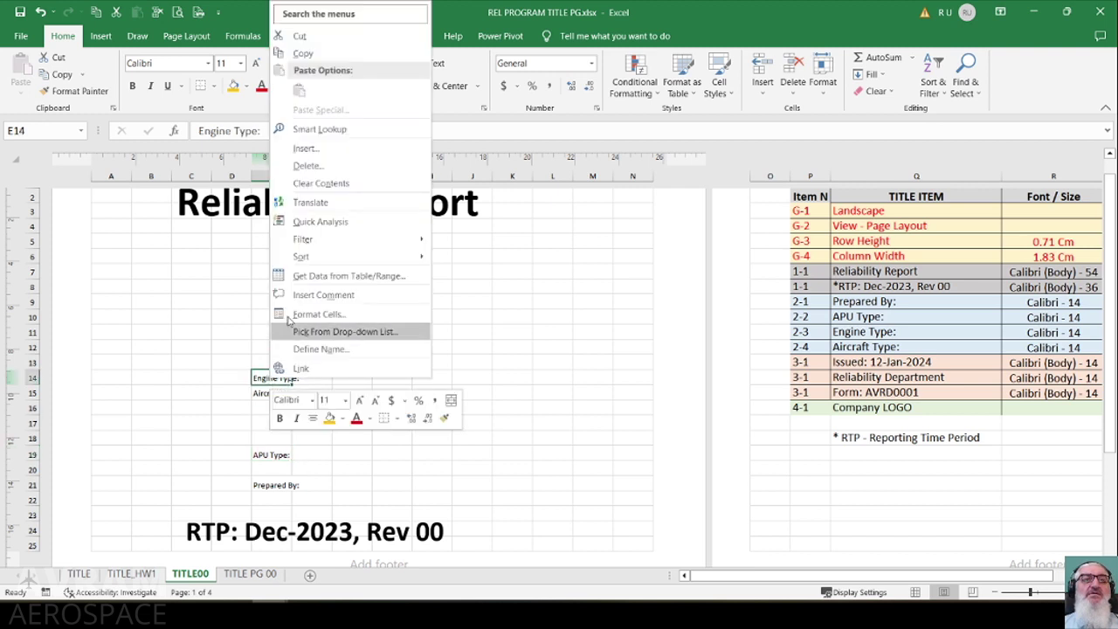
left_click(303, 53)
left_click(265, 421)
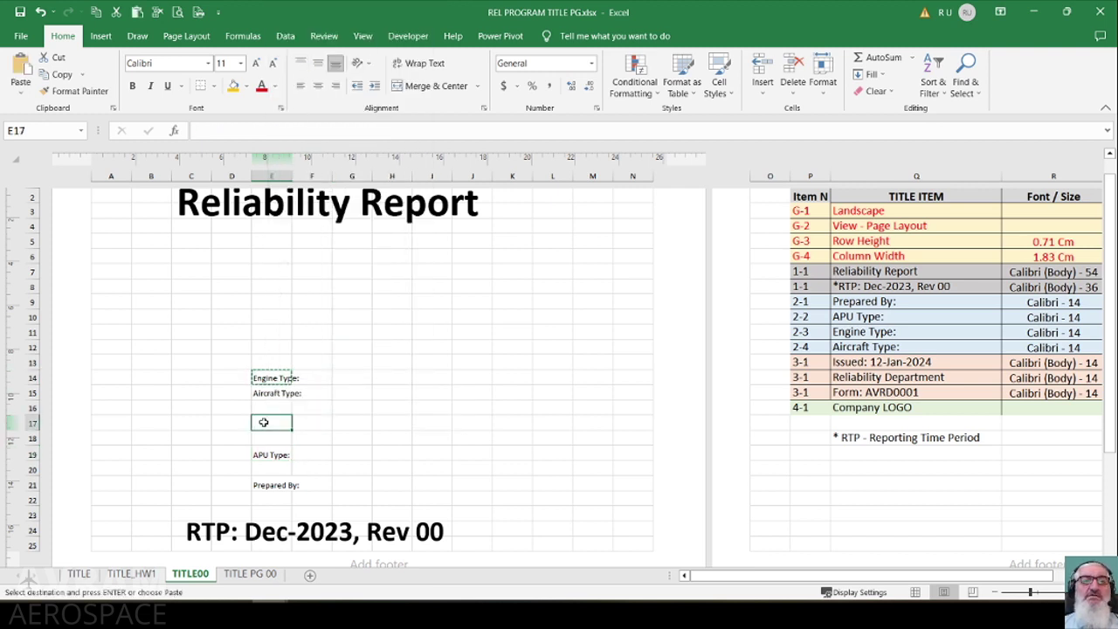
right_click(267, 423)
left_click(295, 156)
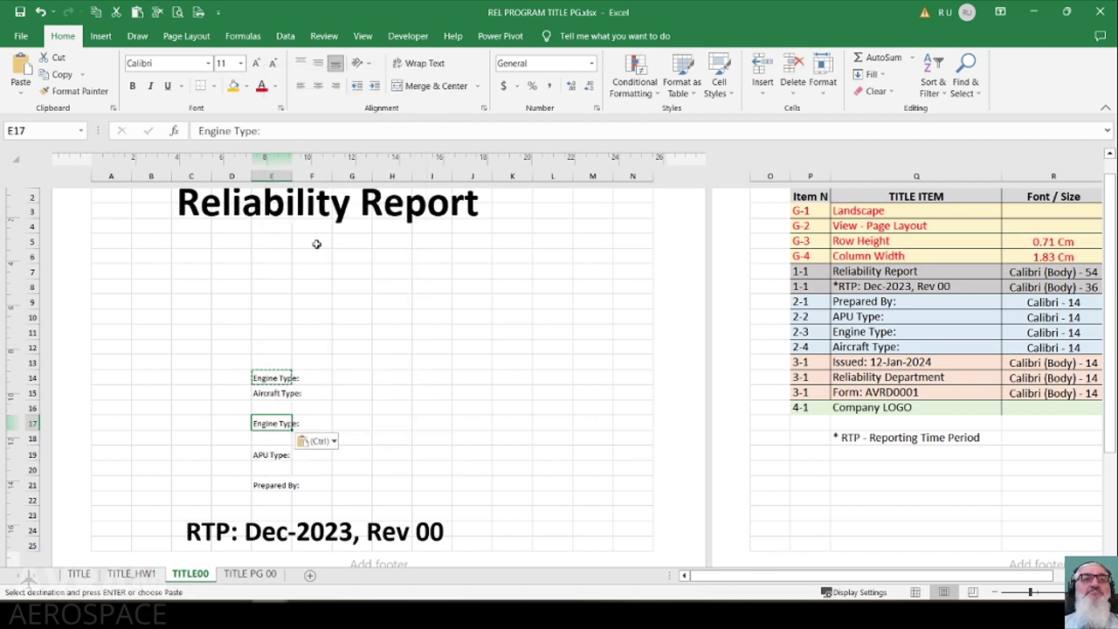
left_click(272, 378)
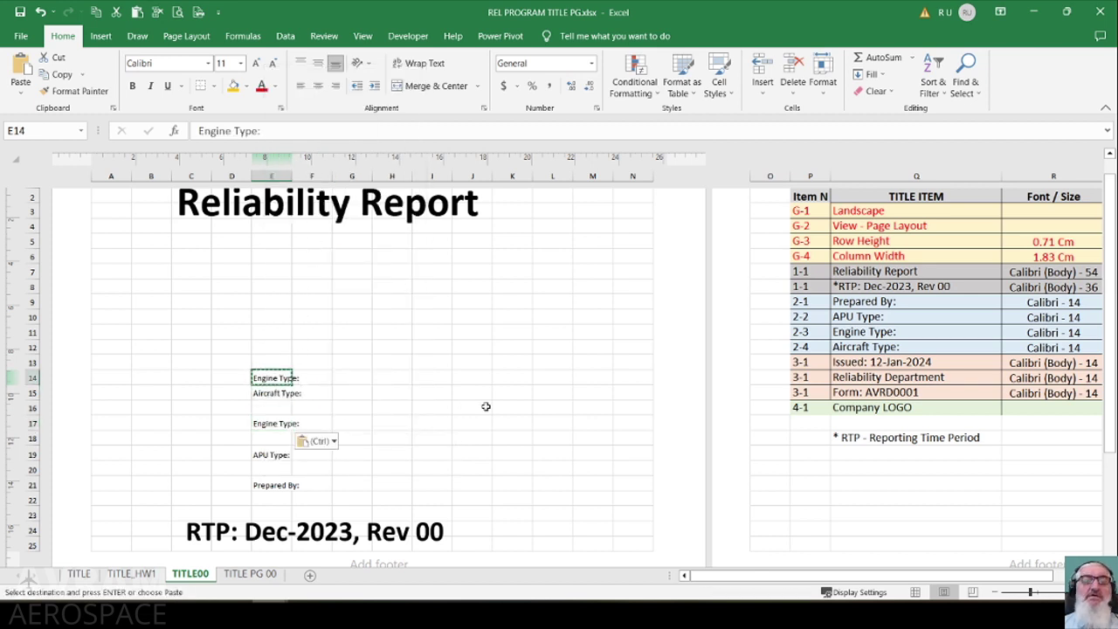
key("Delete")
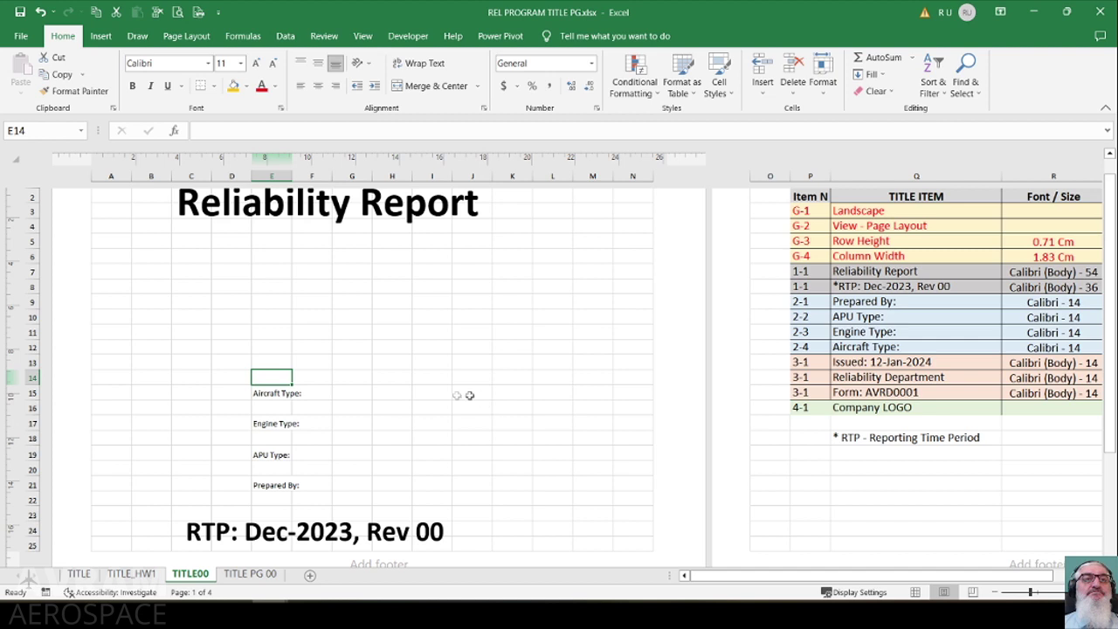
Format the four labels in E15 to E21 with font size 14, bold and underlined
left_click_drag(267, 393, 272, 485)
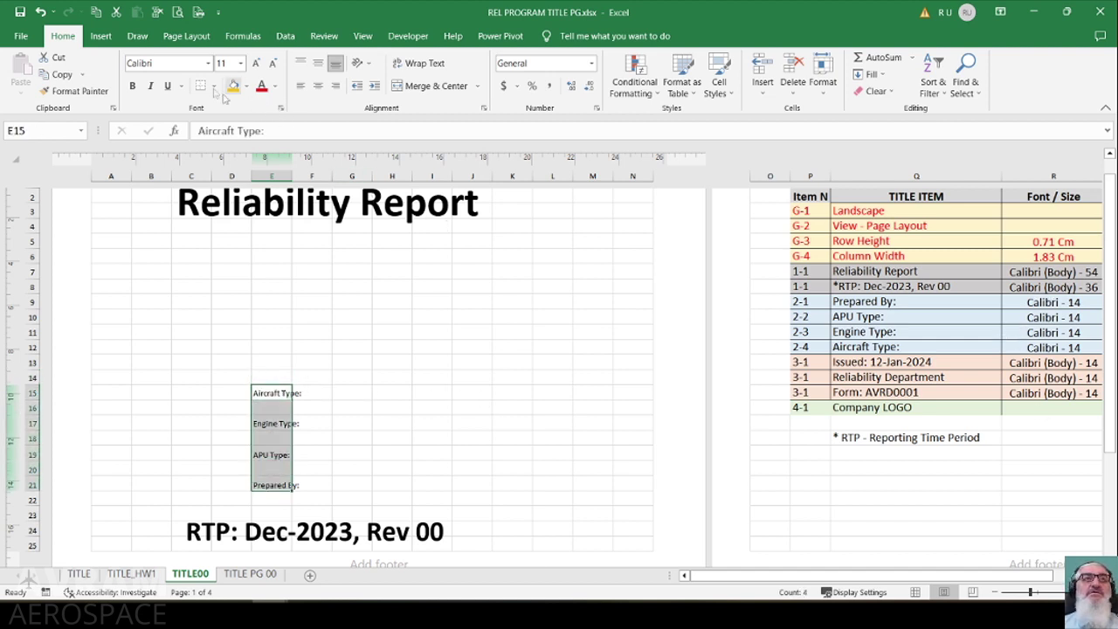
left_click(241, 63)
left_click(223, 149)
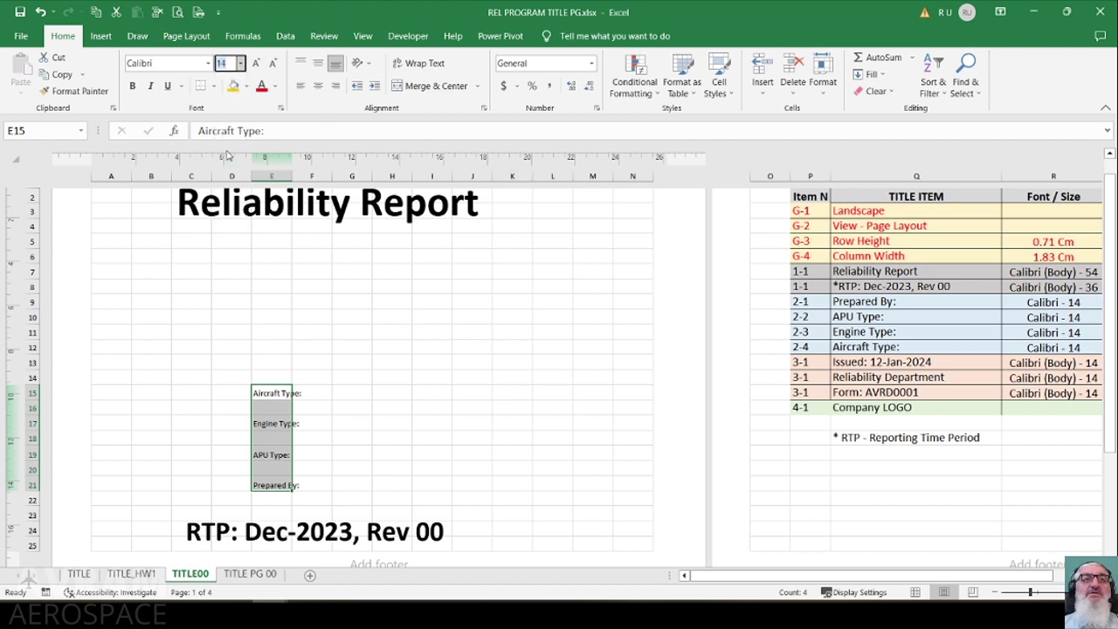
left_click(132, 85)
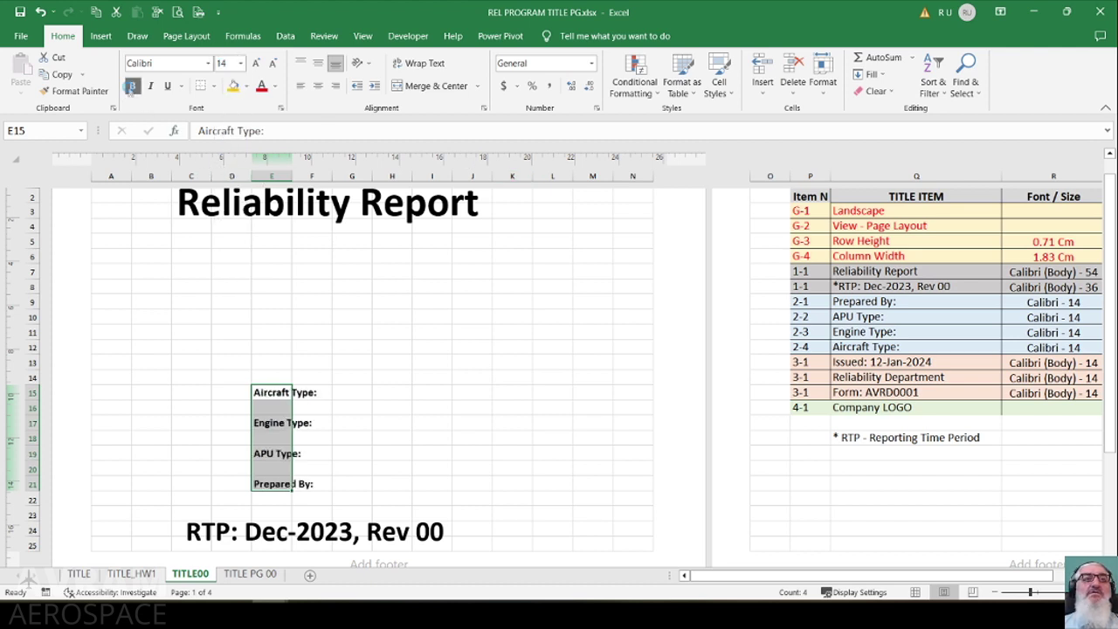
left_click(168, 86)
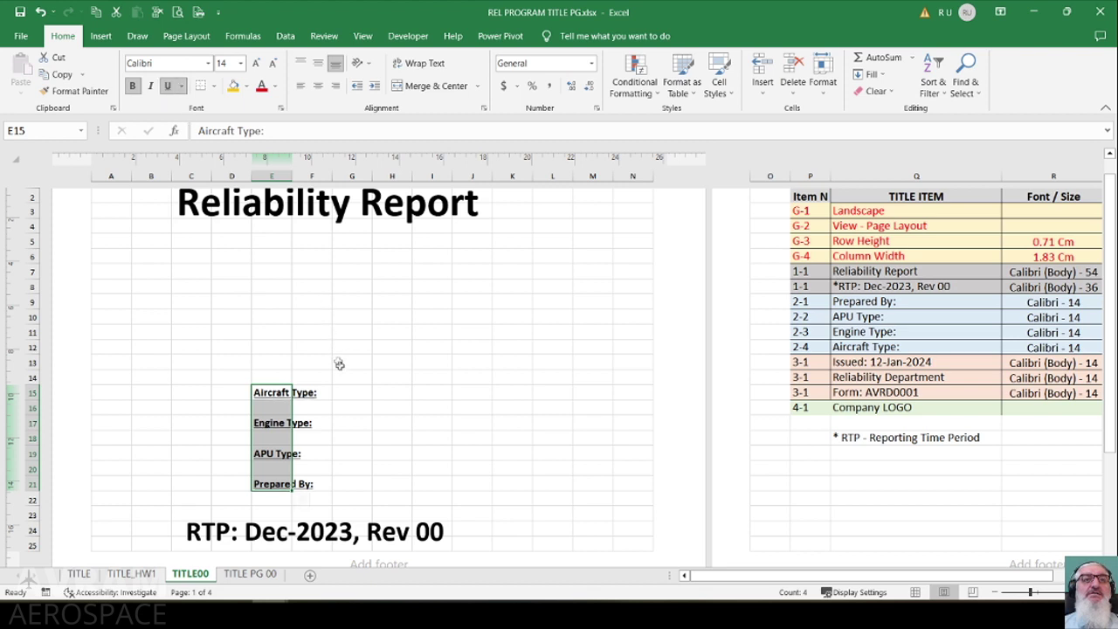
Enter AV-1000 as the aircraft type in cell G15 and AVE-1000 as the engine type in cell G17
left_click(345, 391)
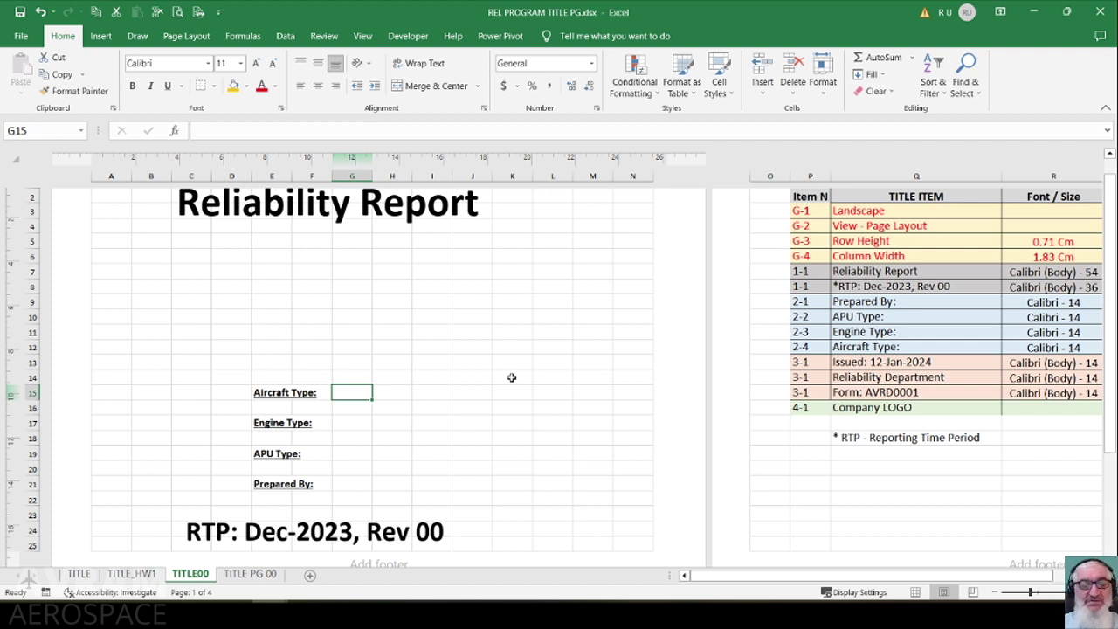
type("AV")
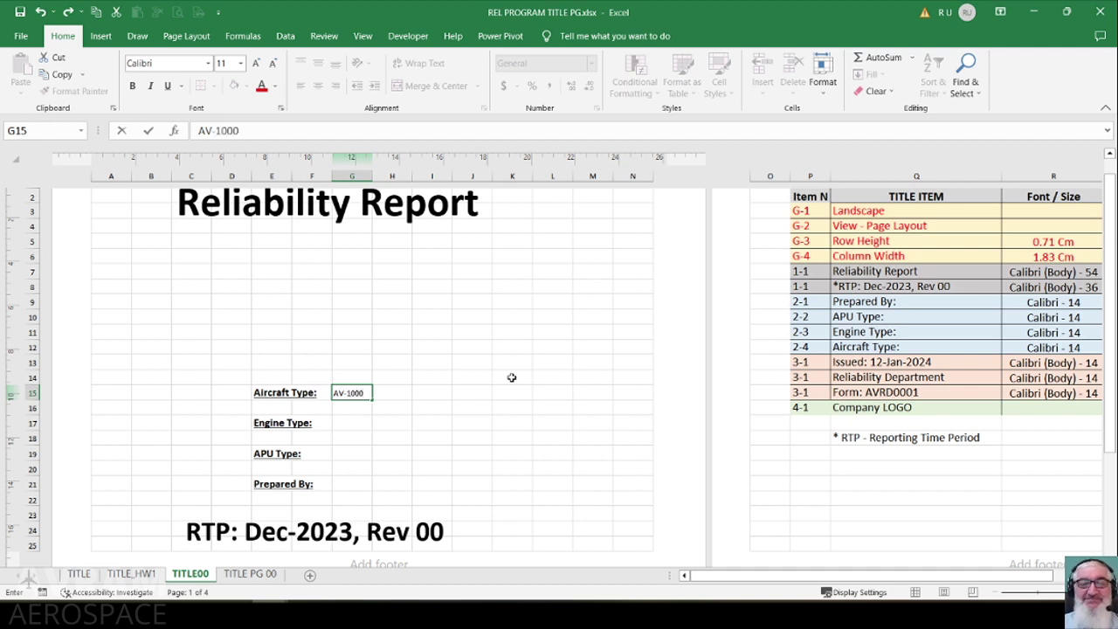
type("-1000")
key("Return")
key("Return")
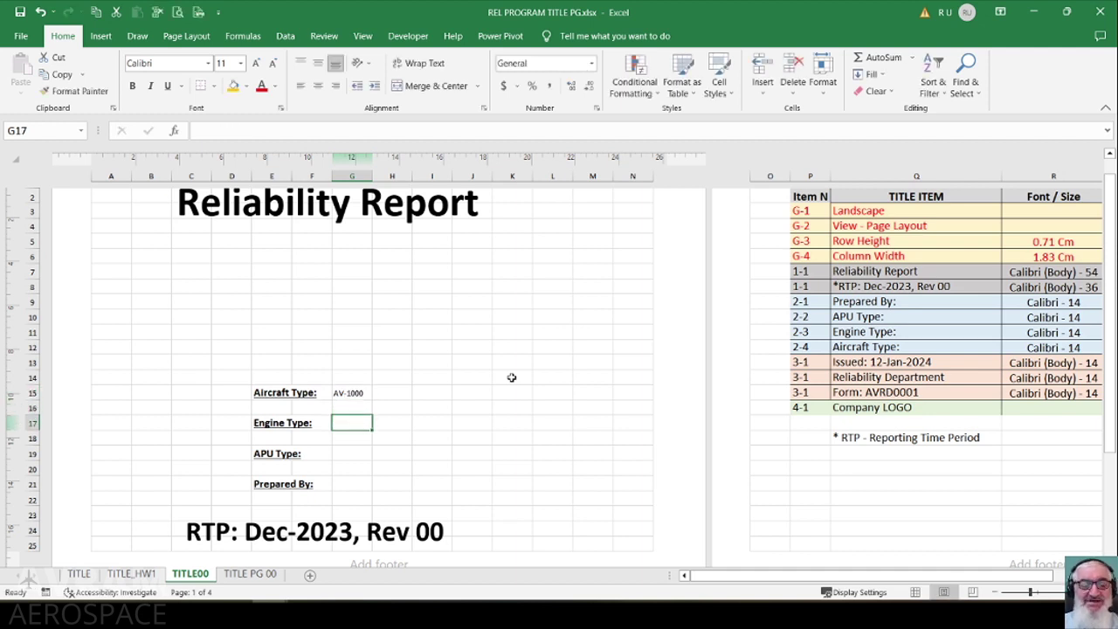
type("AVE-100")
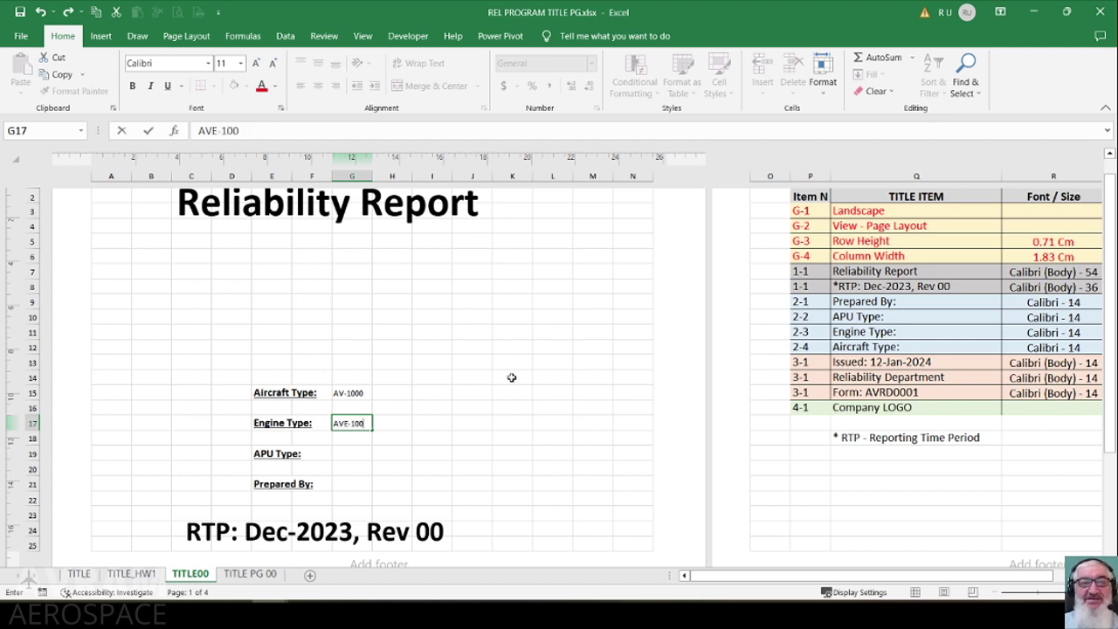
key("Return")
key("Return")
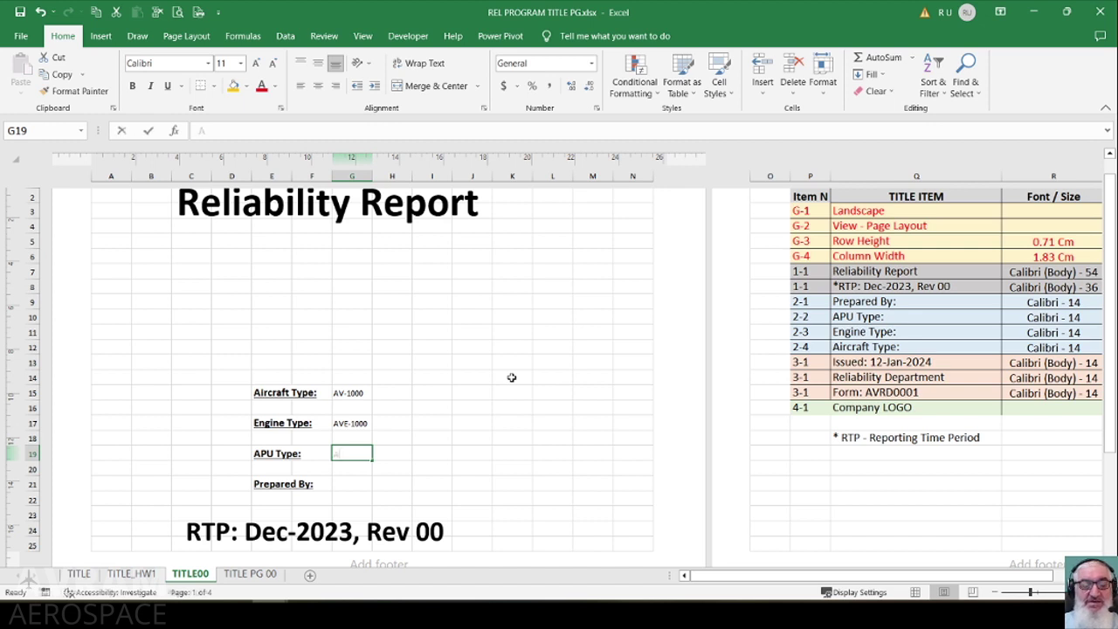
Enter AVA-1000 as the APU type in cell G19 and the preparer's name in cell G21
type("AVA-")
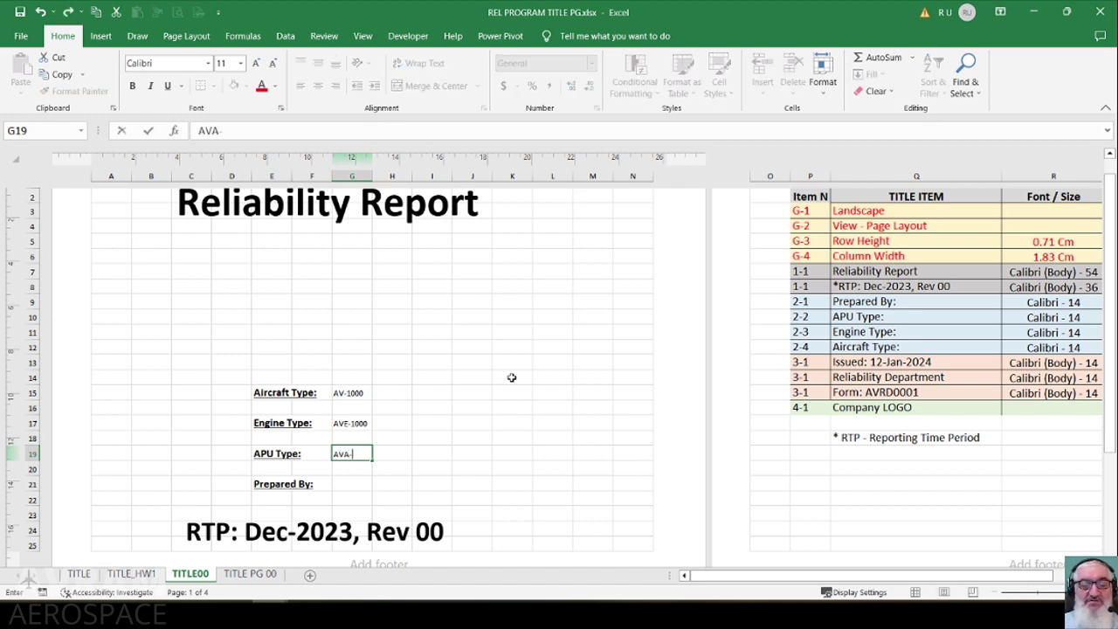
type("1000")
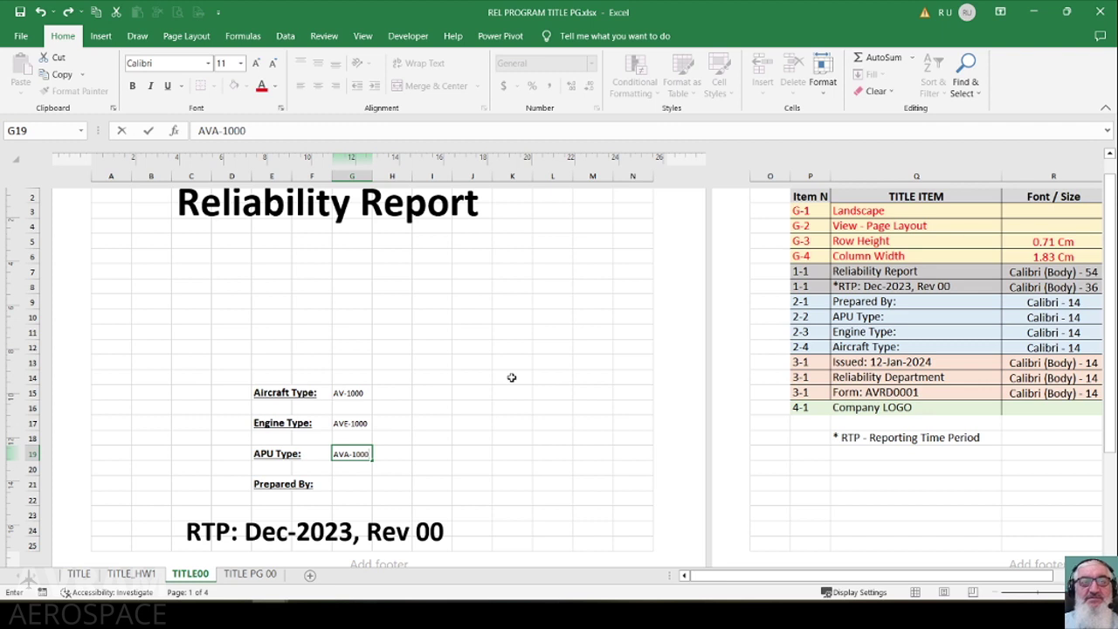
key("Return")
key("Return")
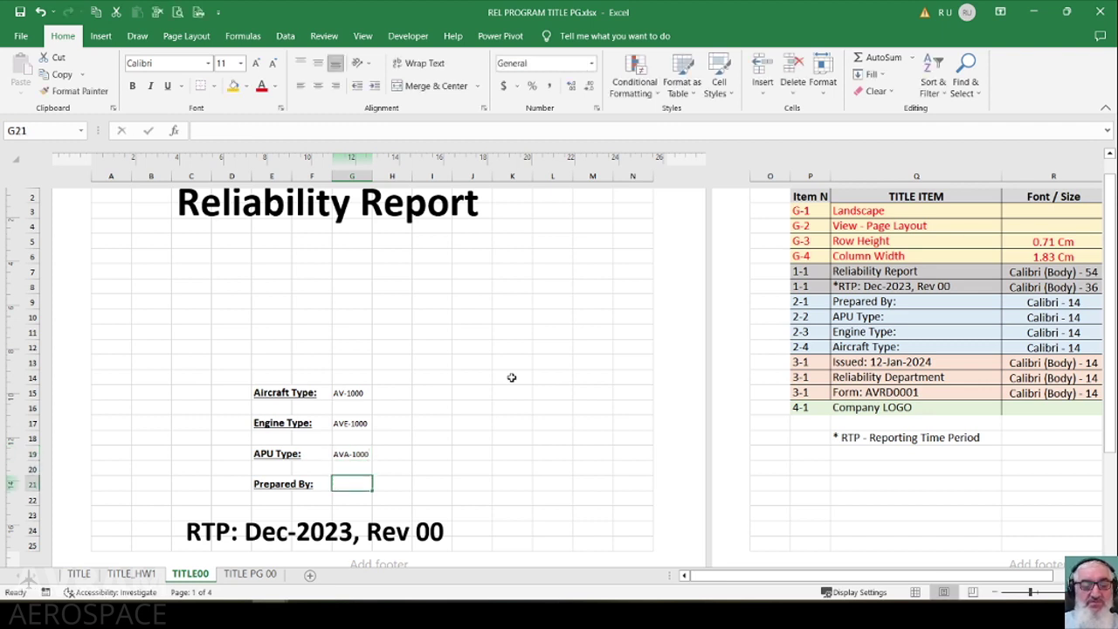
type("R Urushadze")
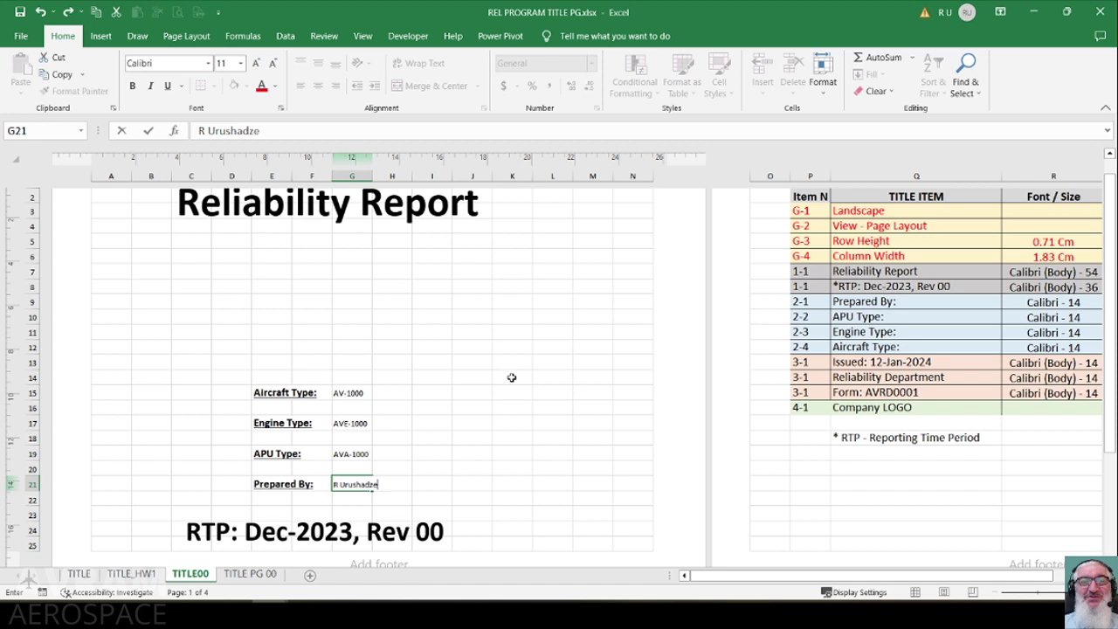
key("Return")
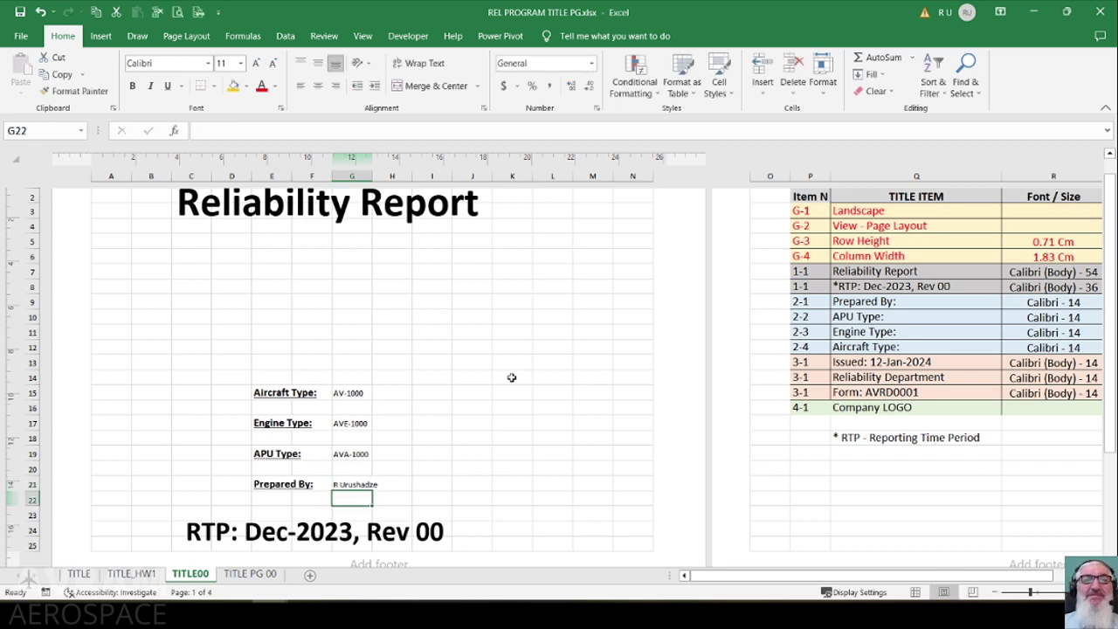
Set the font size of the title entries in G15 to G21 to 14
left_click_drag(368, 392, 376, 489)
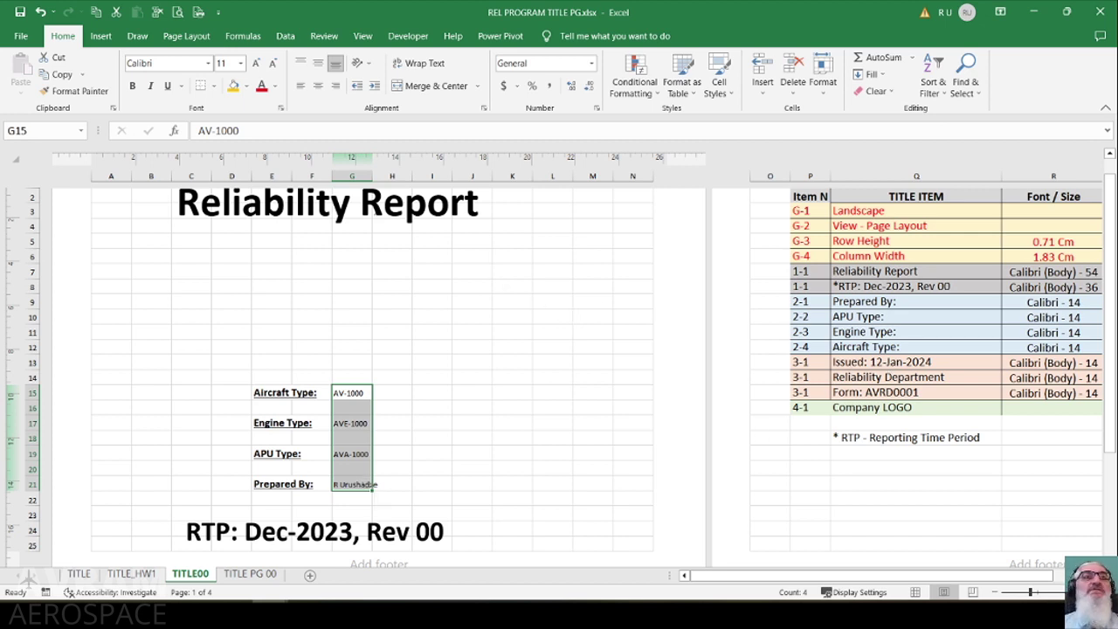
left_click(242, 65)
left_click(223, 151)
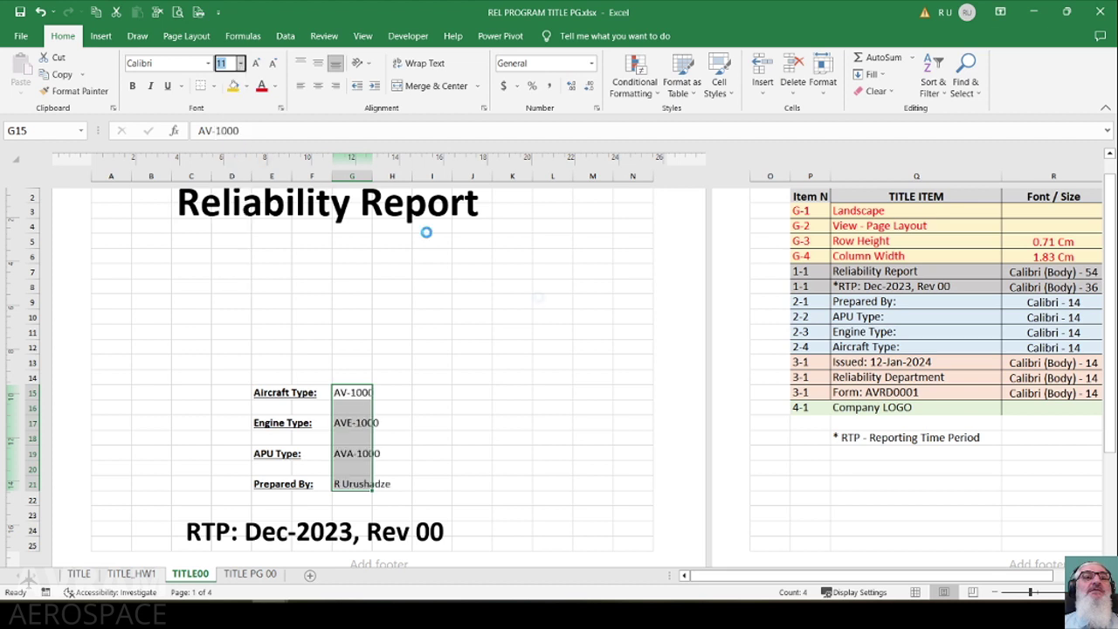
left_click(425, 392)
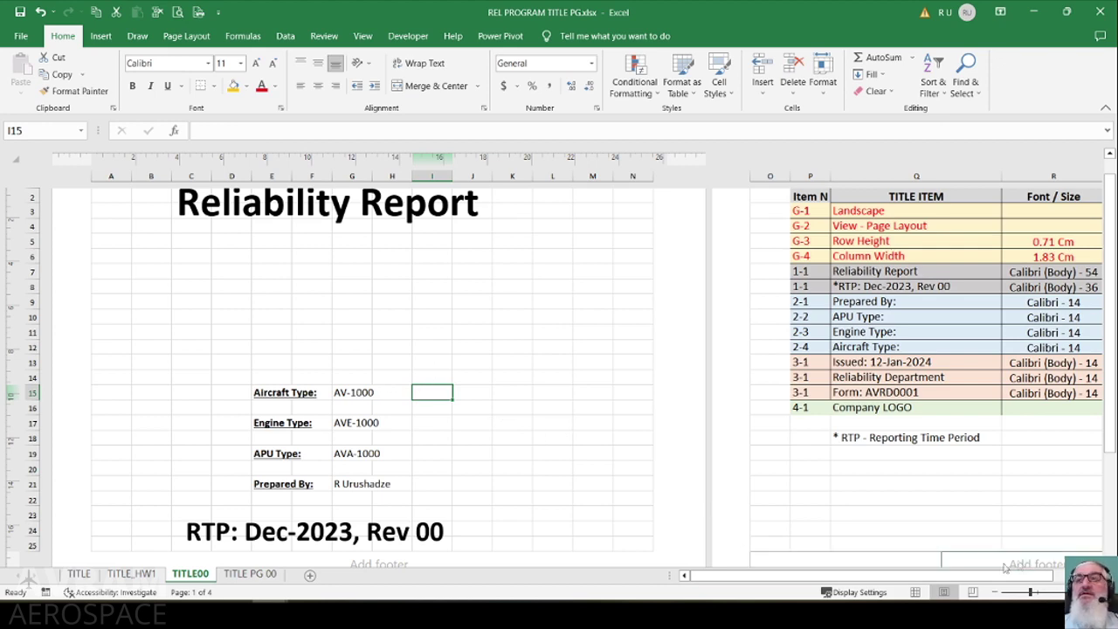
Copy the text "Issued: 12-Jan-2024" from the specification table into the left section of the first page's footer
scroll(1005, 566, "down", 1)
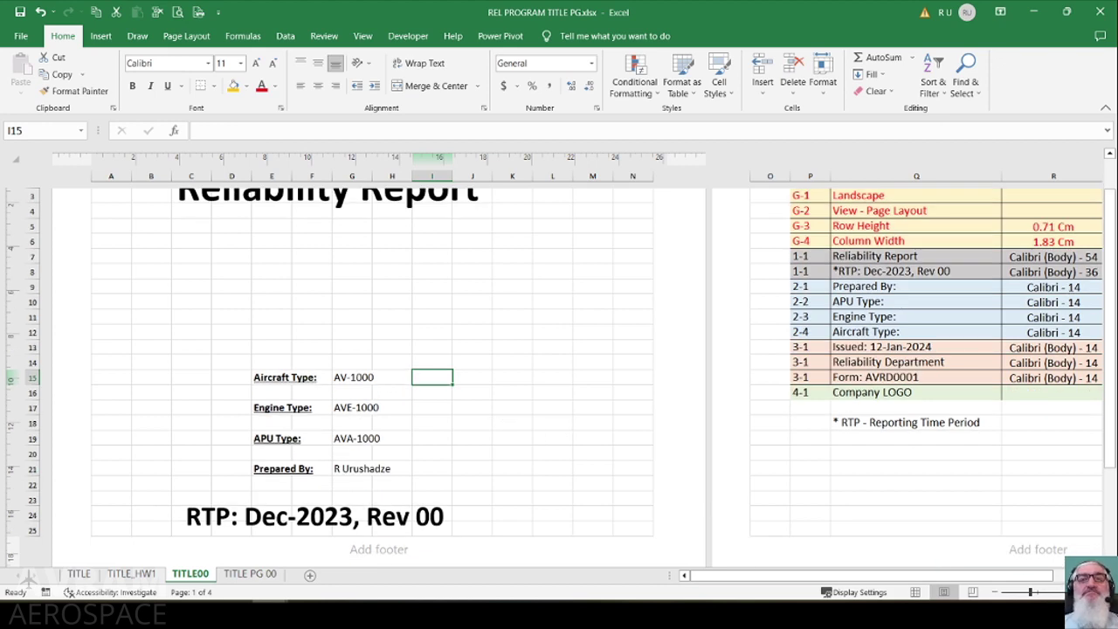
left_click(854, 349)
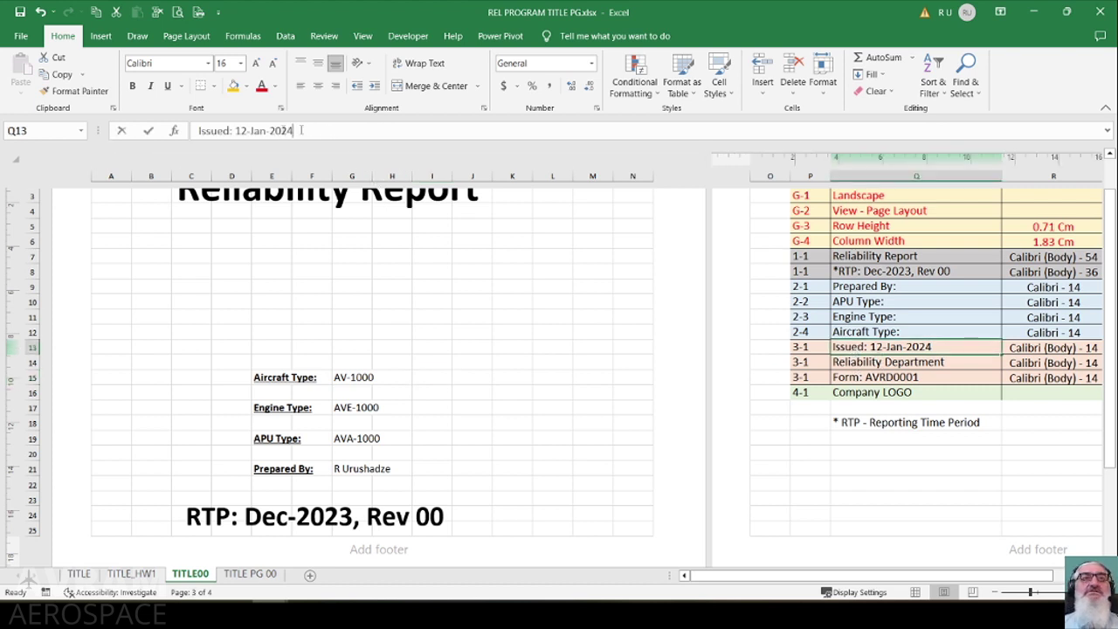
left_click_drag(333, 132, 195, 131)
key("ctrl+c")
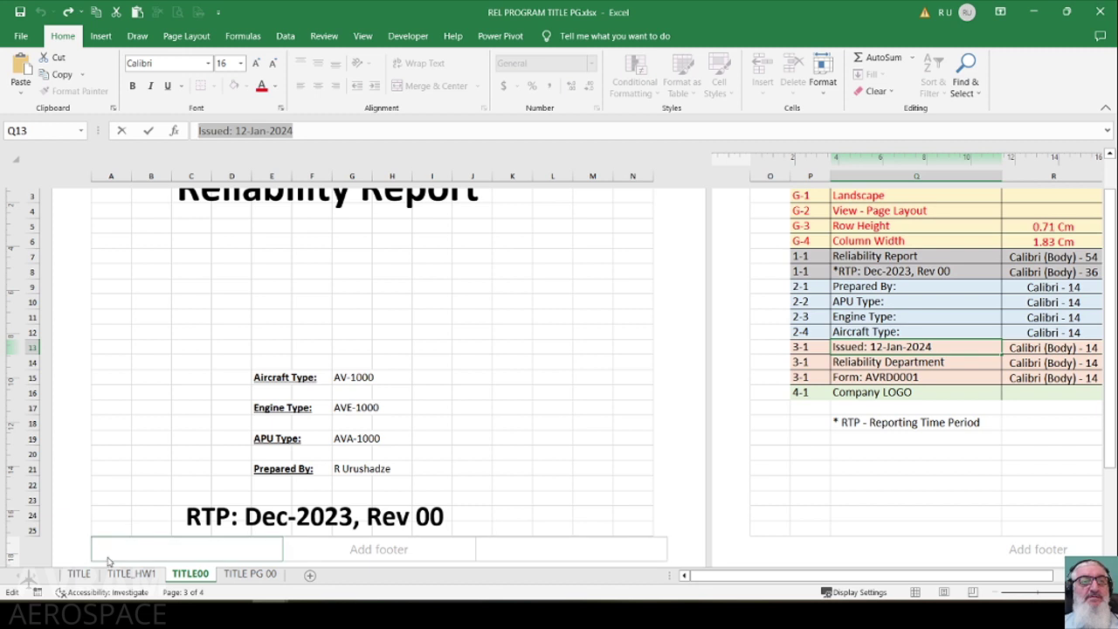
left_click(119, 471)
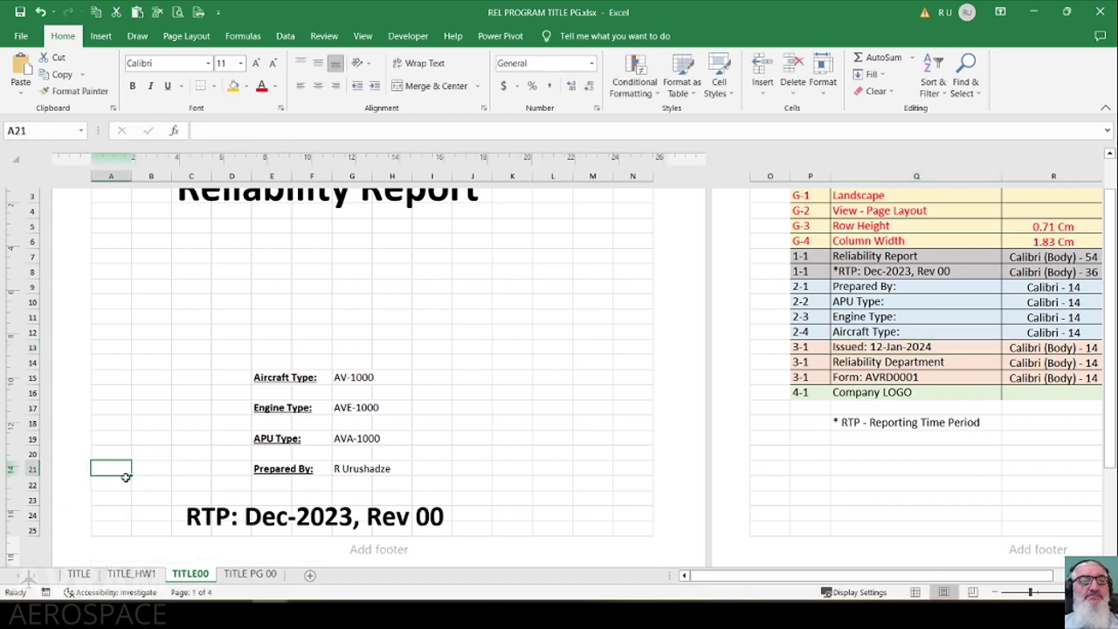
left_click(119, 550)
key("ctrl+v")
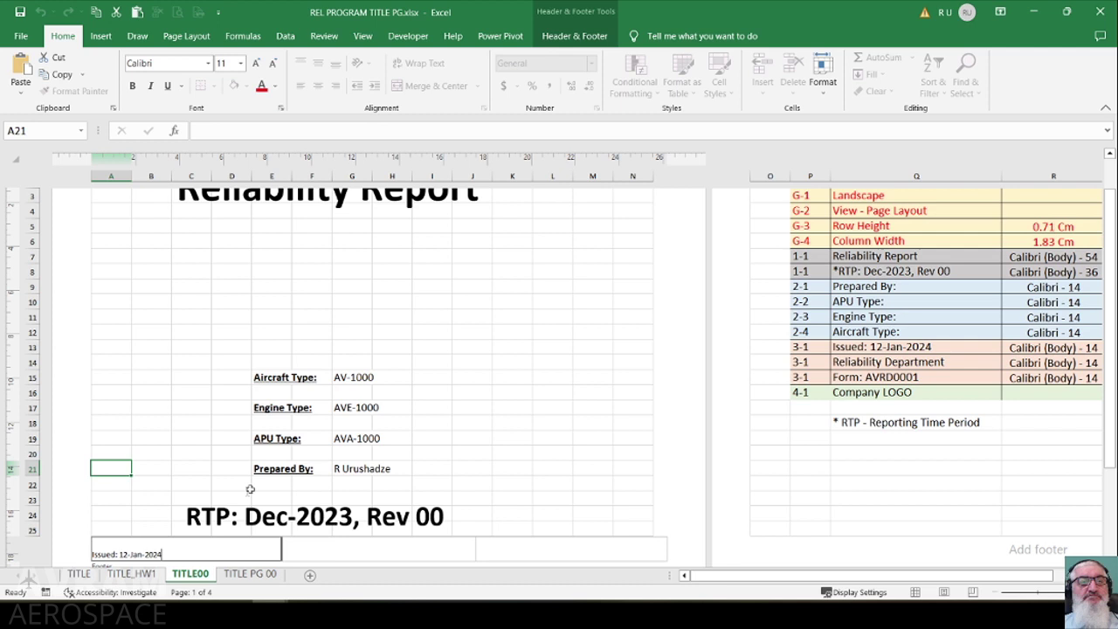
Copy the text "Reliability Department" from the specification table into the centre section of the first page's footer
left_click(854, 359)
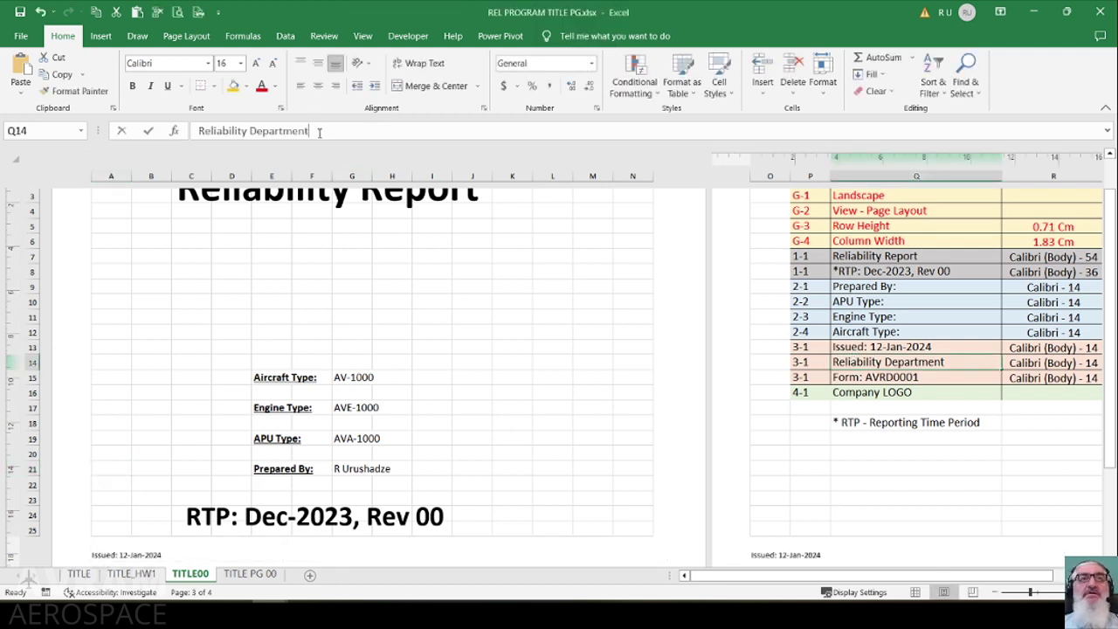
left_click_drag(320, 131, 196, 131)
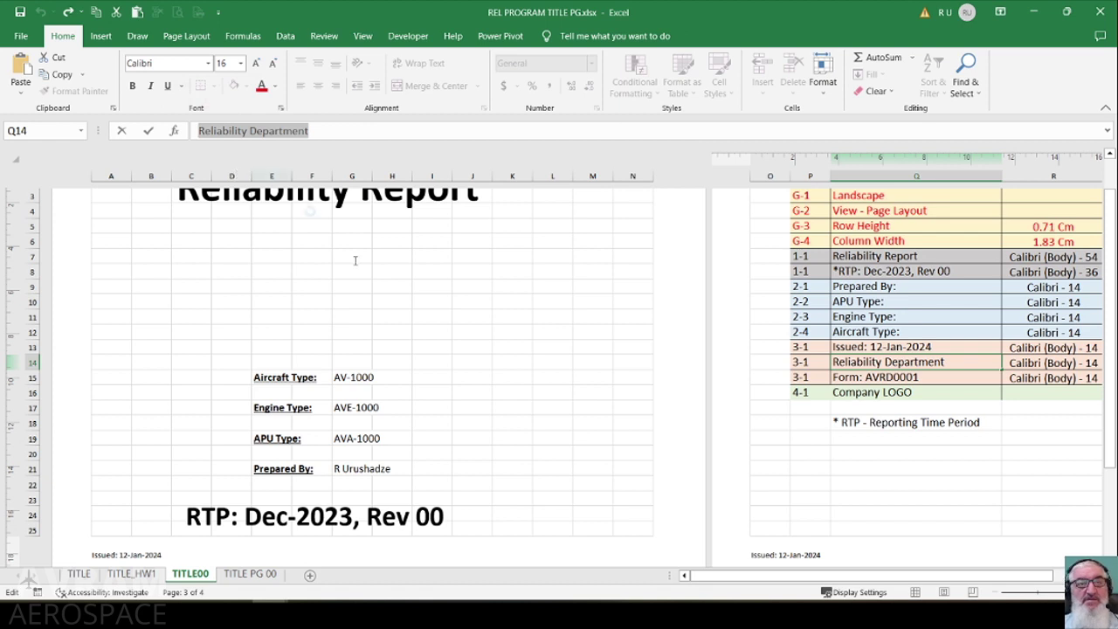
left_click(468, 467)
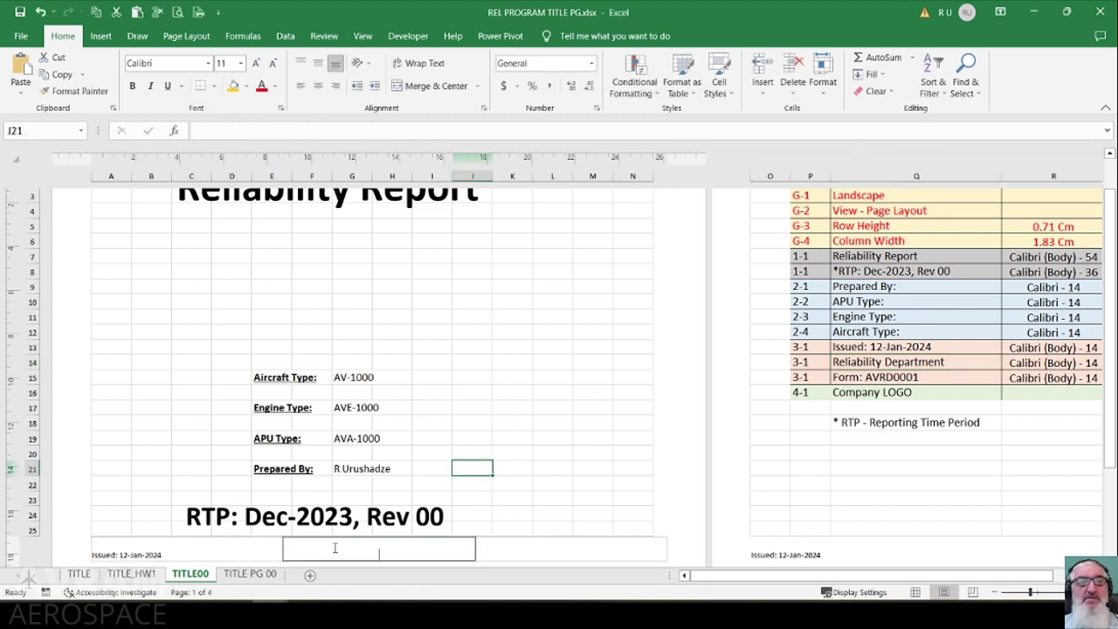
left_click(335, 547)
key("ctrl+v")
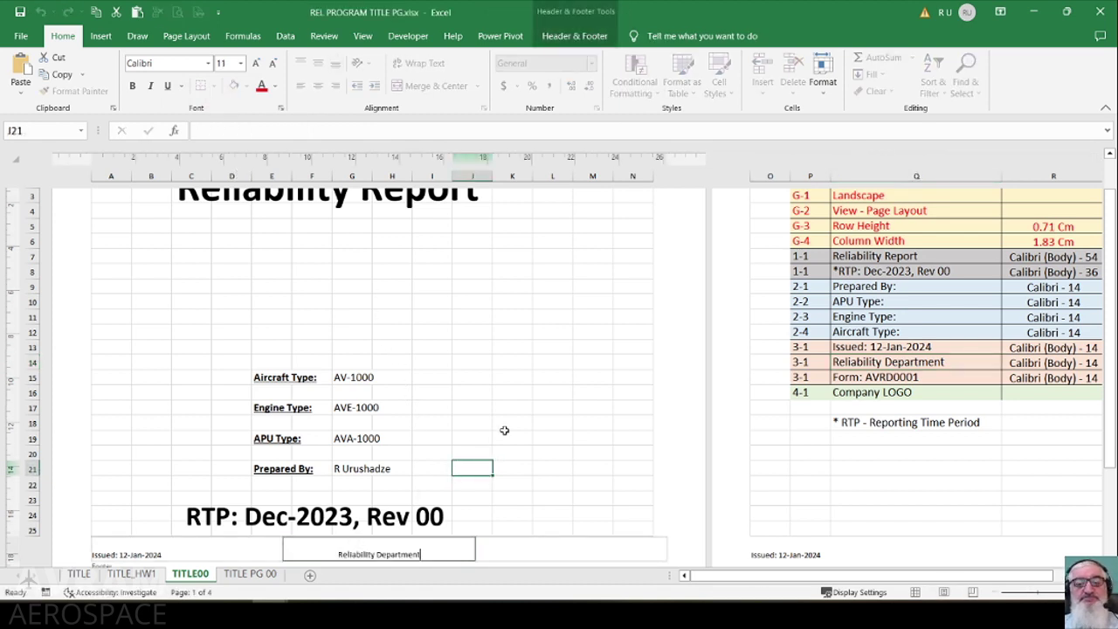
left_click(558, 414)
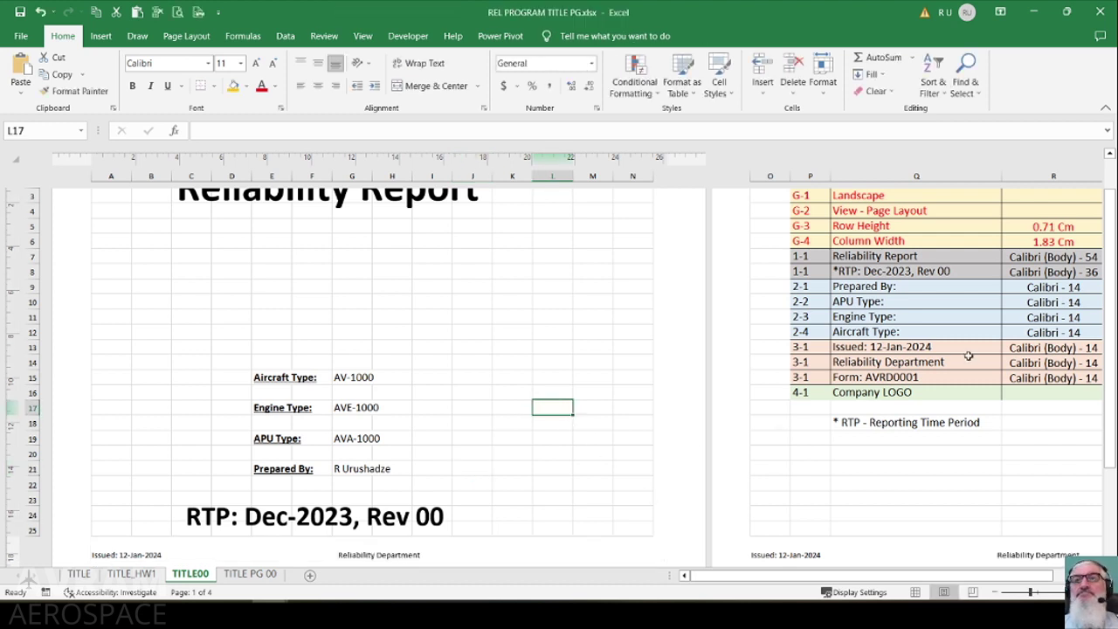
Copy the text "Form: AVRD0001" from the specification table into the right section of the first page's footer
double_click(936, 376)
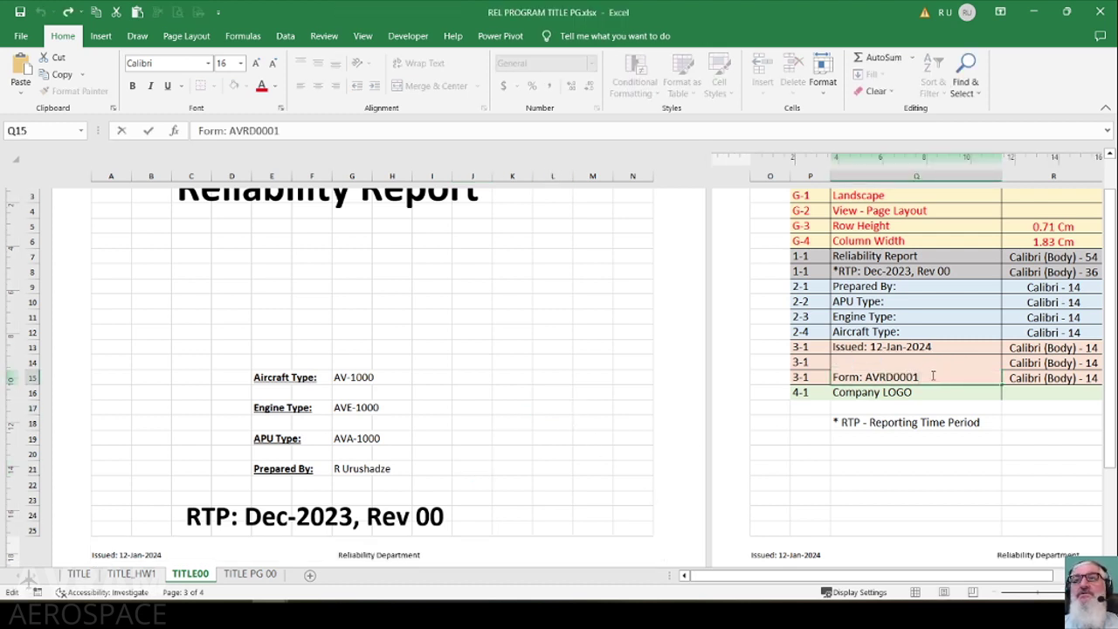
left_click_drag(933, 375, 831, 377)
key("ctrl+c")
left_click(624, 554)
key("ctrl+v")
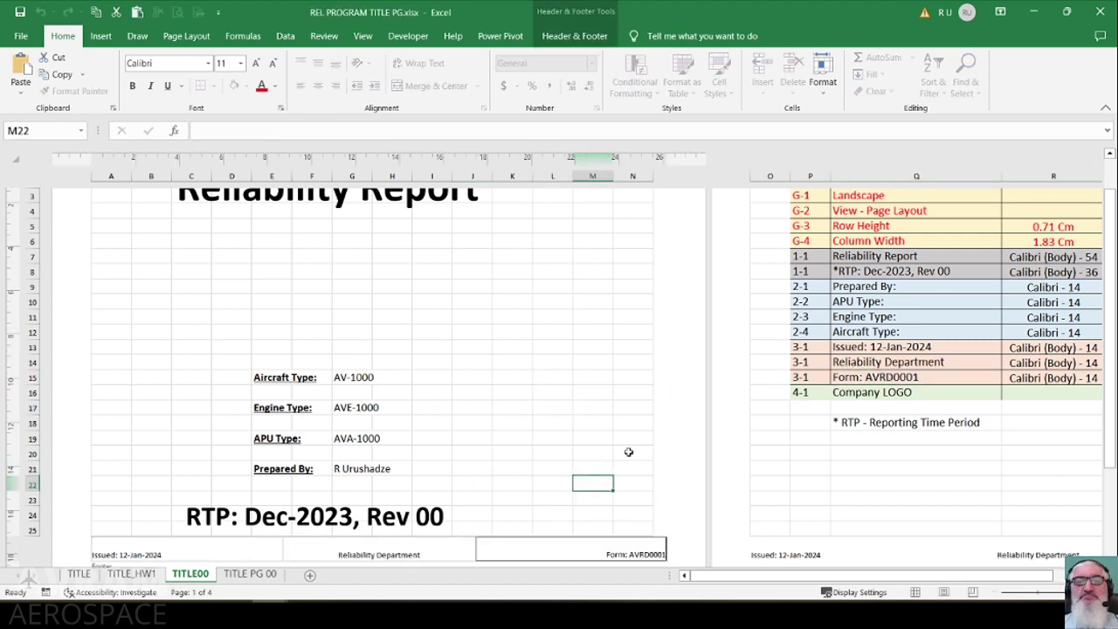
Format the text "Form: AVRD0001" in the first page's footer as bold with font size 14
left_click(630, 451)
left_click(635, 556)
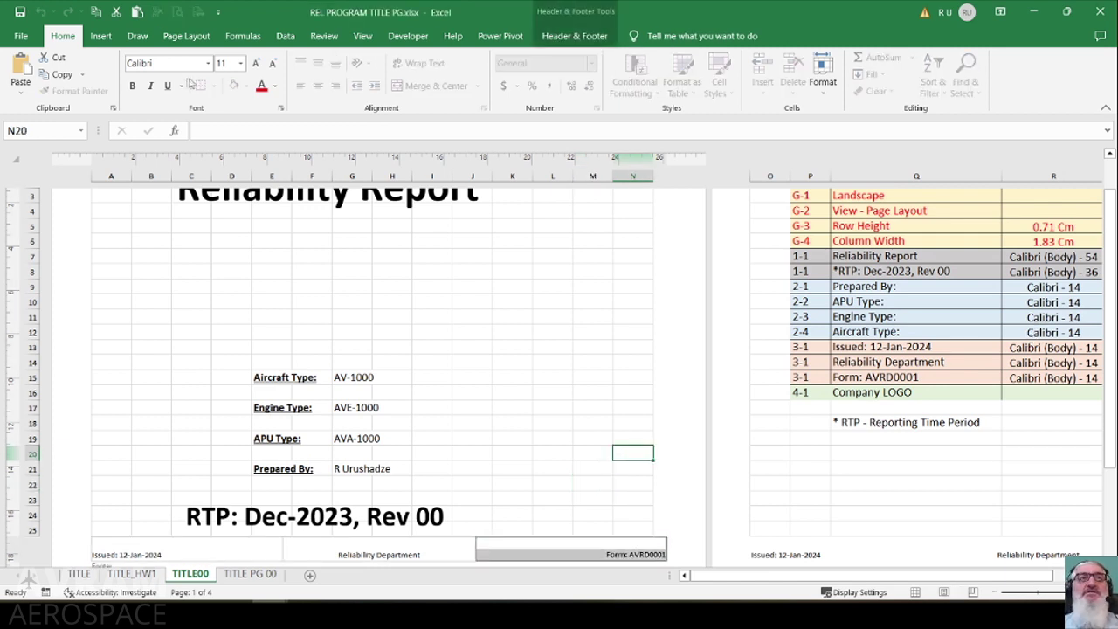
left_click(132, 86)
left_click(241, 63)
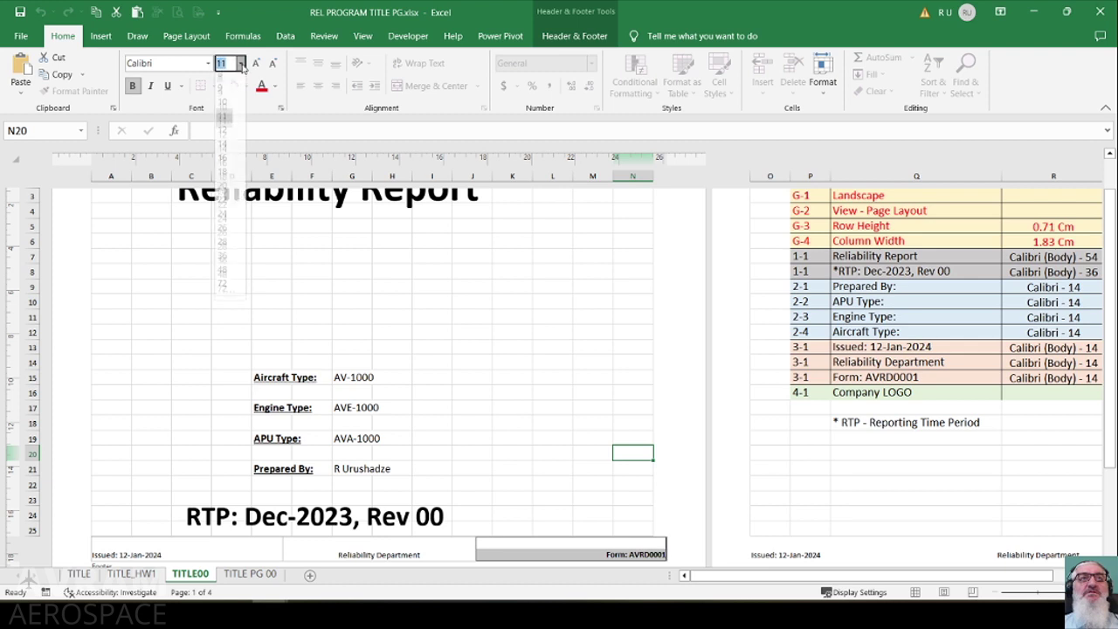
left_click(223, 145)
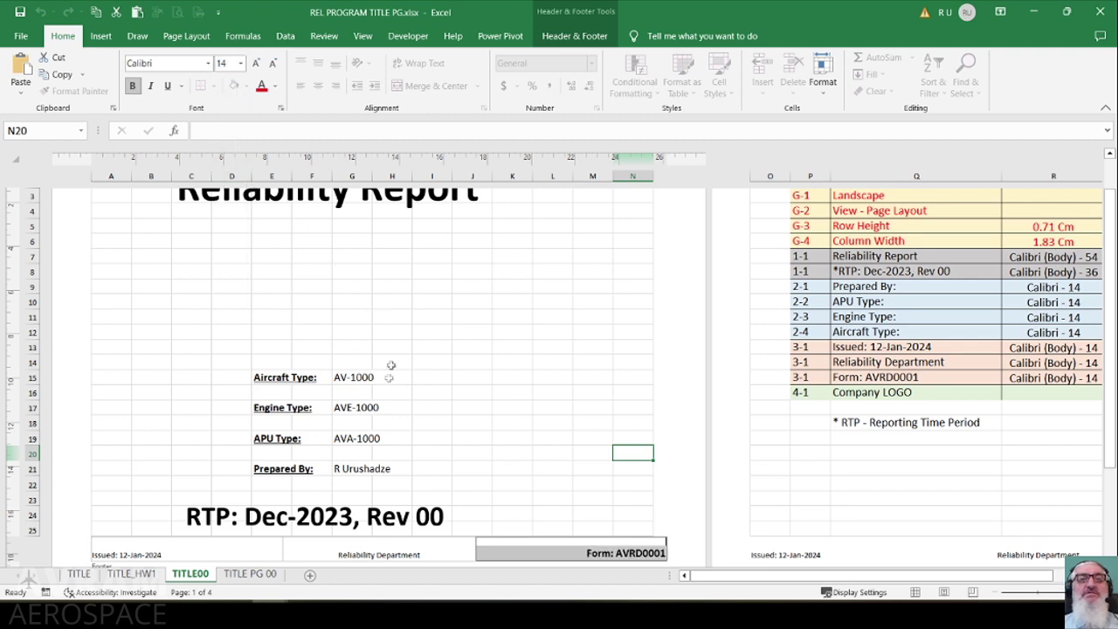
Format the text "Reliability Department" in the centre section of the footer as bold with font size 14
left_click(384, 549)
left_click(241, 63)
left_click(224, 145)
left_click(134, 86)
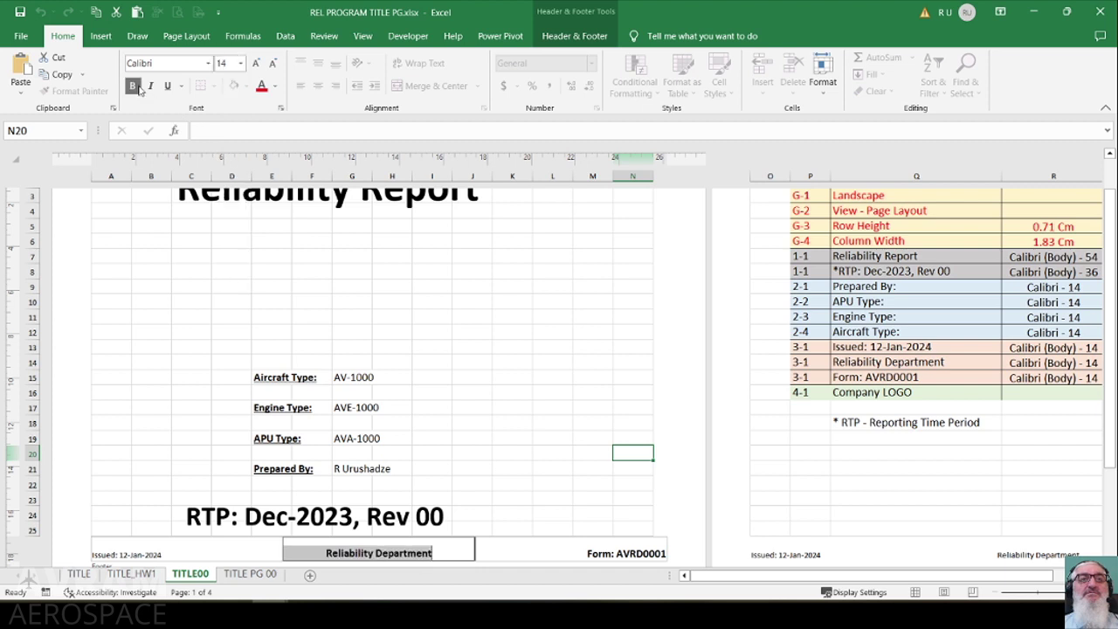
Format the text "Issued: 12-Jan-2024" in the footer as bold with font size 14 and leave footer editing
left_click(136, 547)
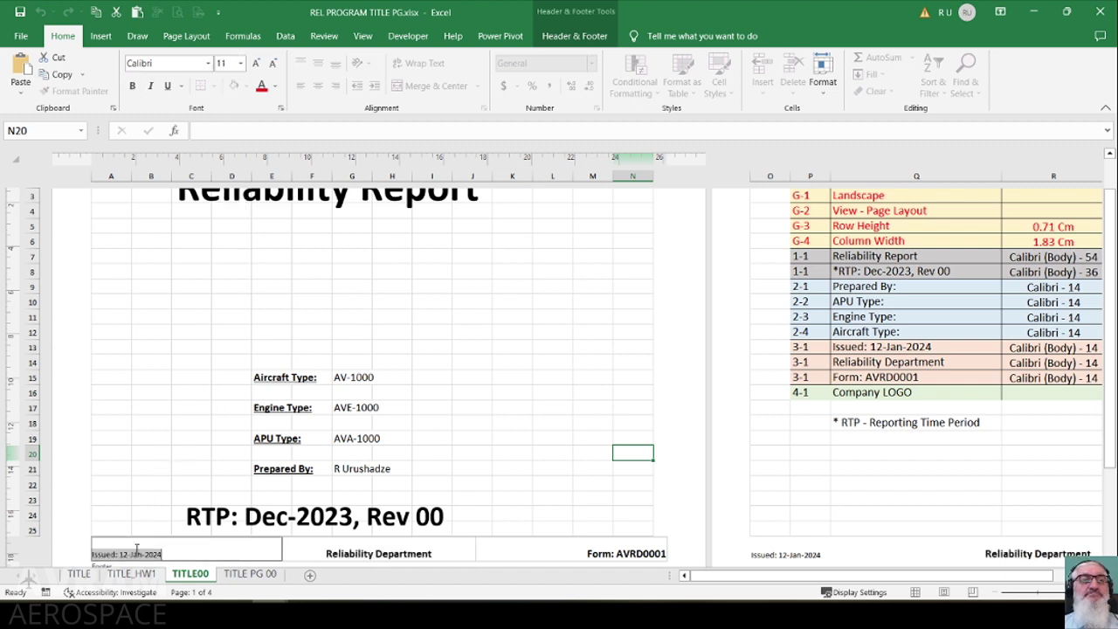
left_click(134, 86)
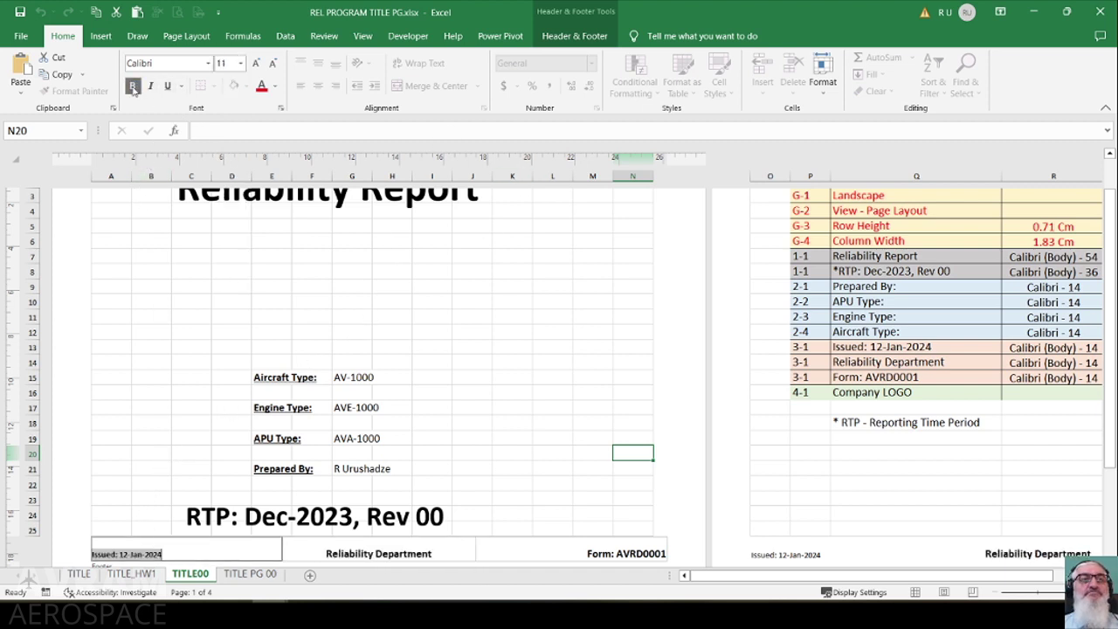
left_click(241, 63)
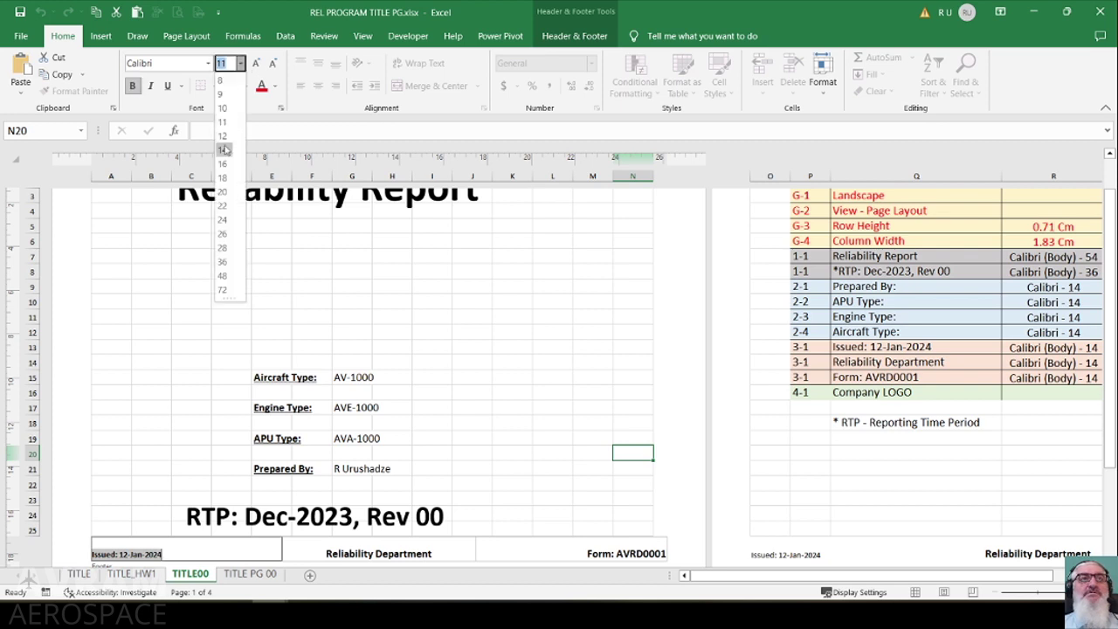
left_click(222, 149)
left_click(438, 343)
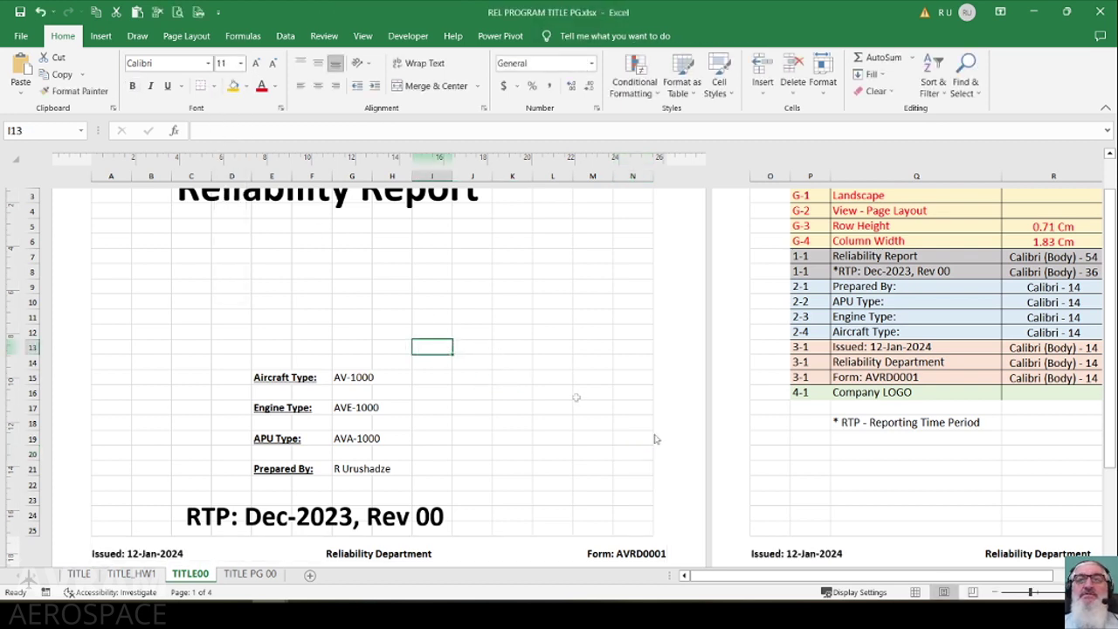
Insert the picture AVRAM AEROSPACE LOGO.png from the HOMEWORK folder at cell D5, below the Reliability Report title
left_click(994, 592)
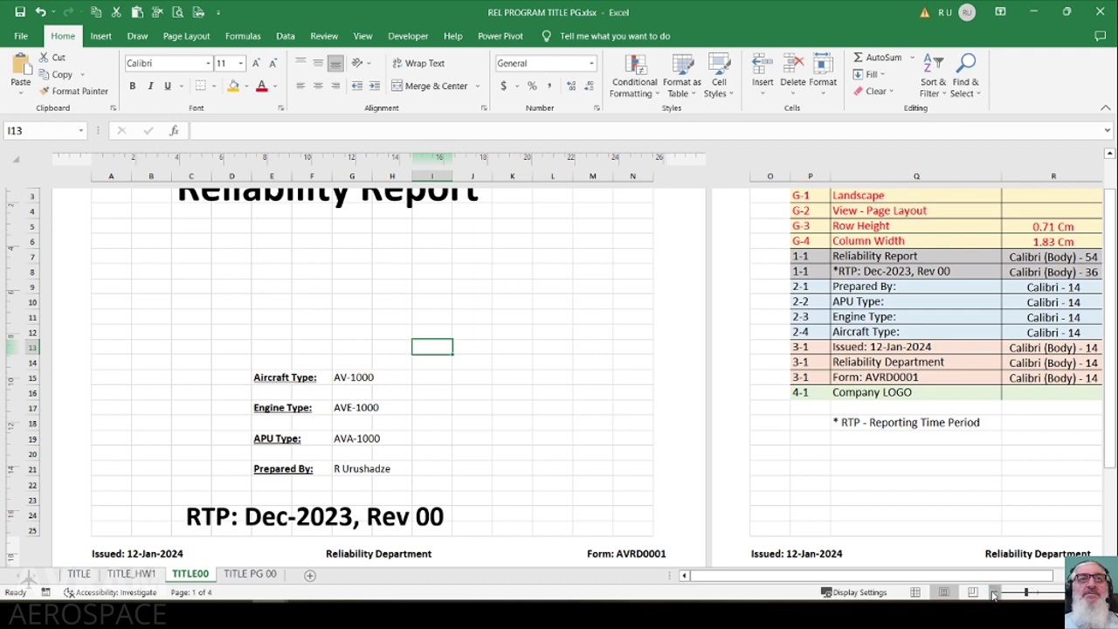
left_click(218, 291)
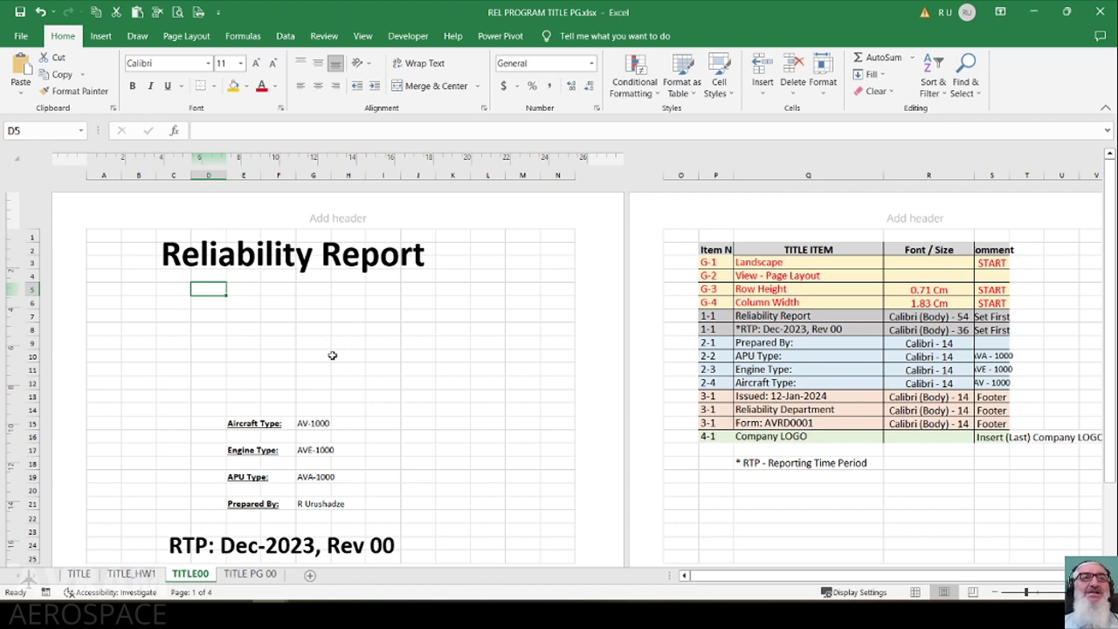
left_click(101, 39)
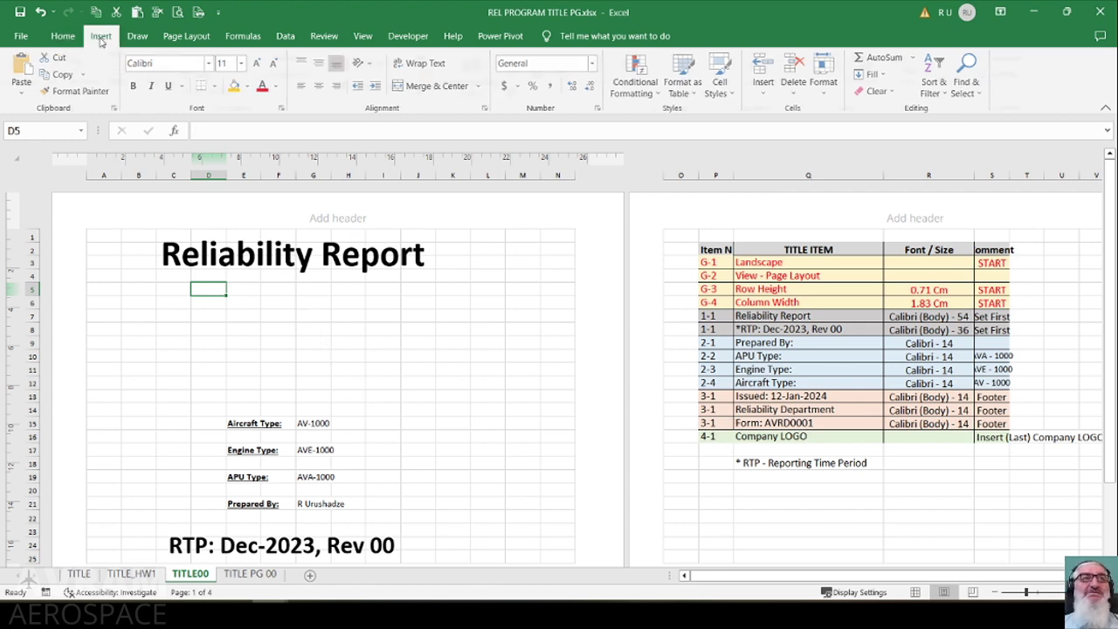
left_click(166, 97)
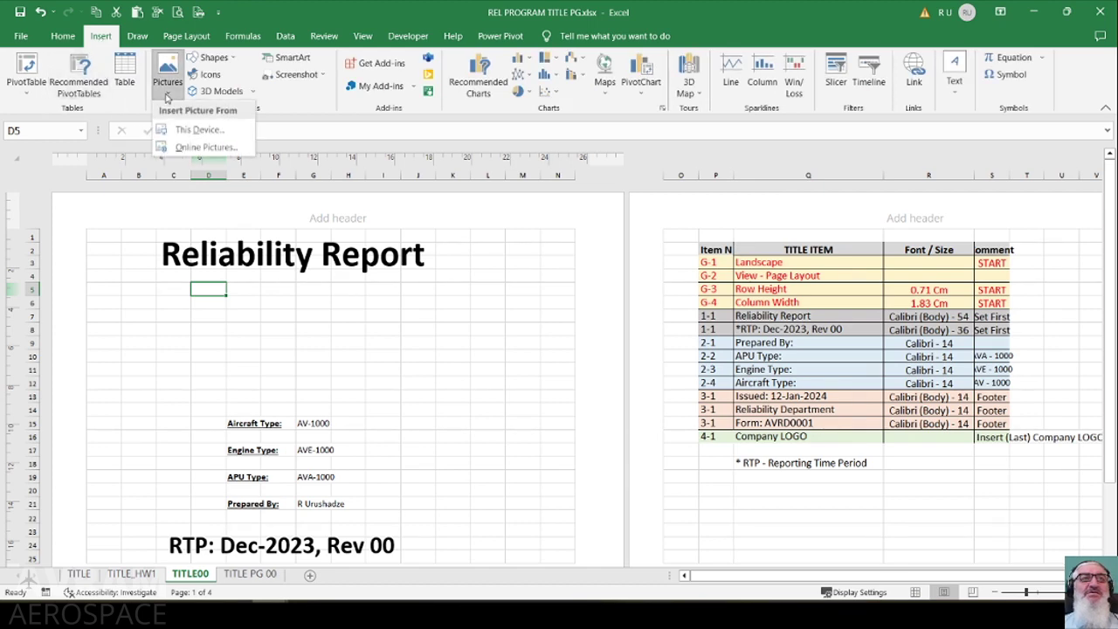
left_click(177, 130)
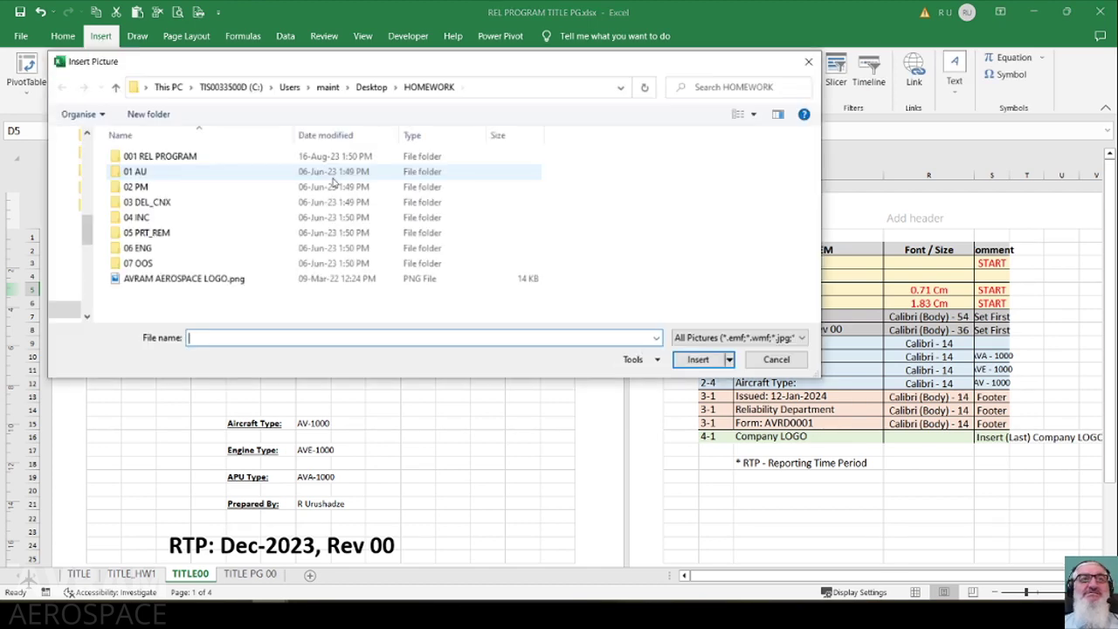
left_click(174, 280)
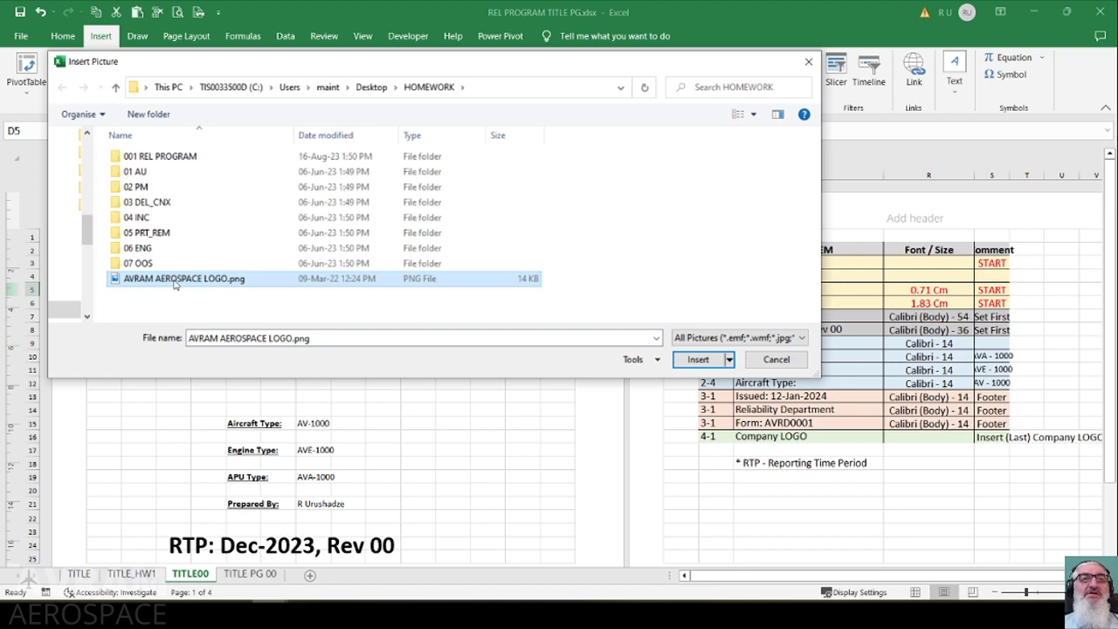
left_click(698, 359)
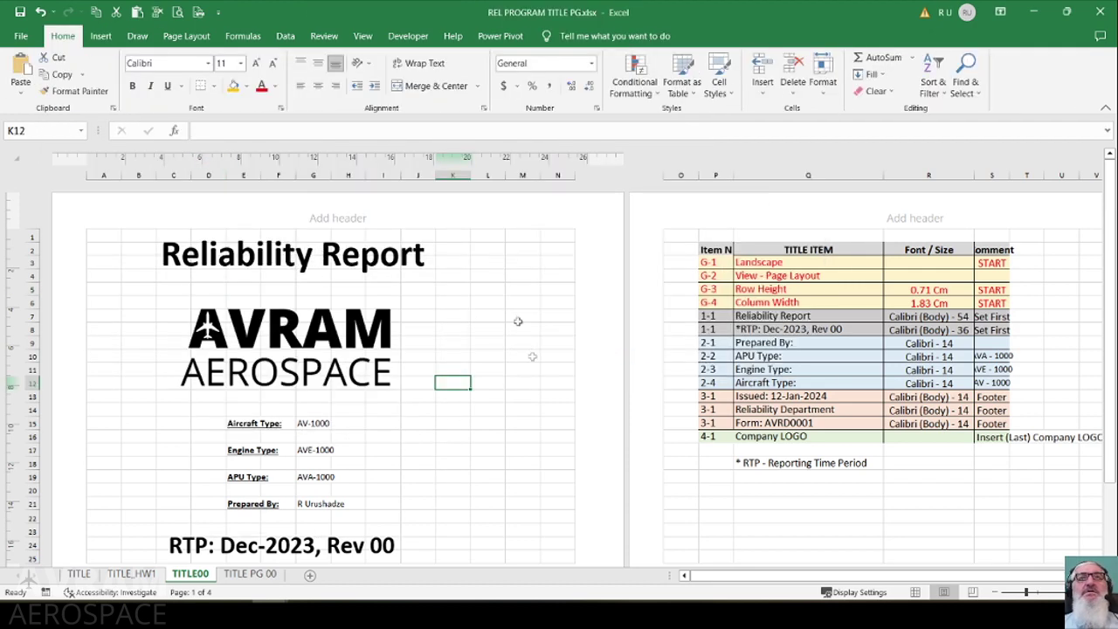
Centre the sheet horizontally on the page through the page setup, check the print preview and return to the sheet
left_click(186, 36)
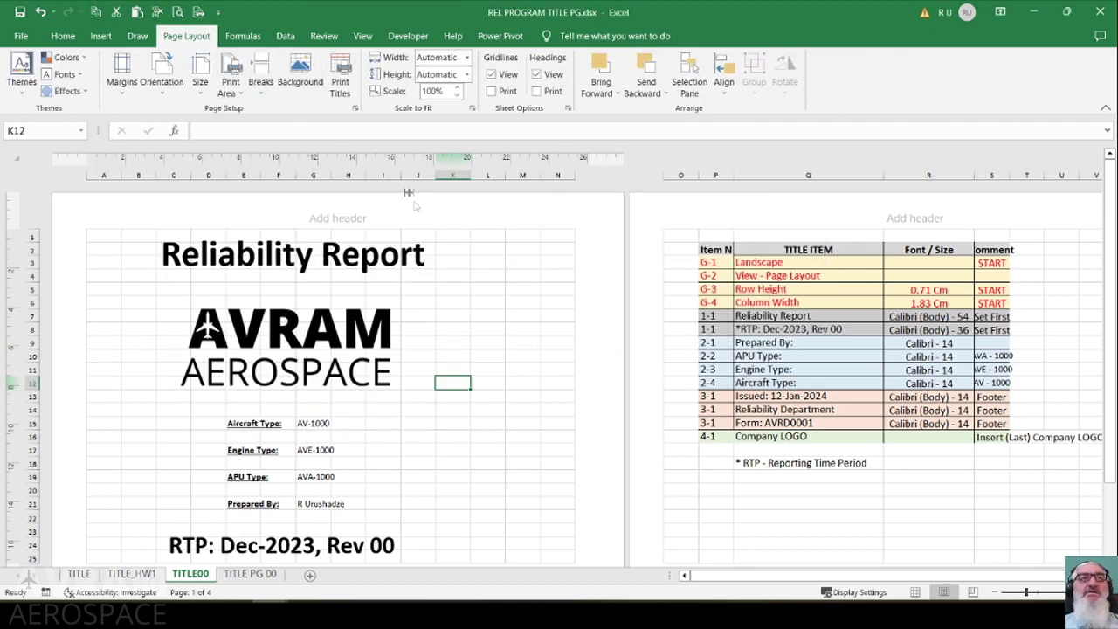
left_click(354, 107)
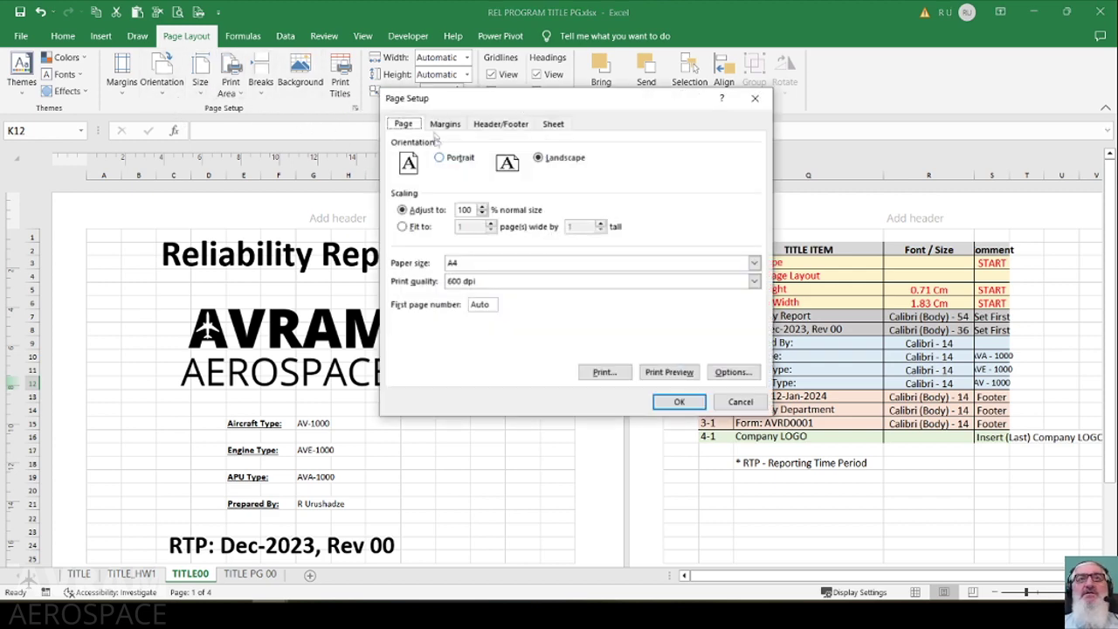
left_click(443, 125)
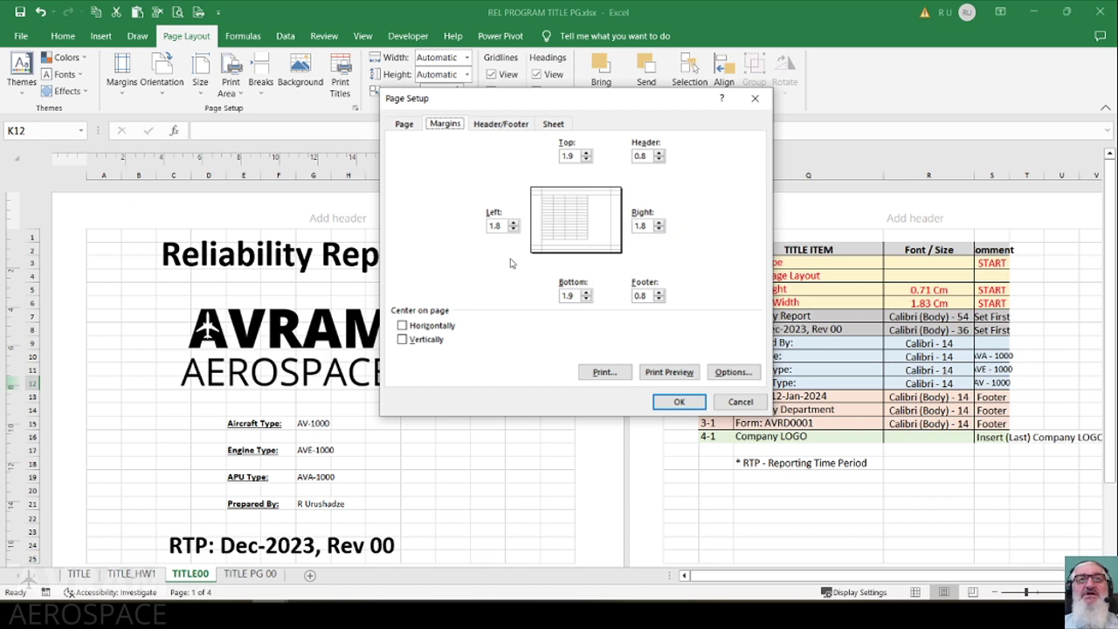
left_click(402, 326)
left_click(669, 374)
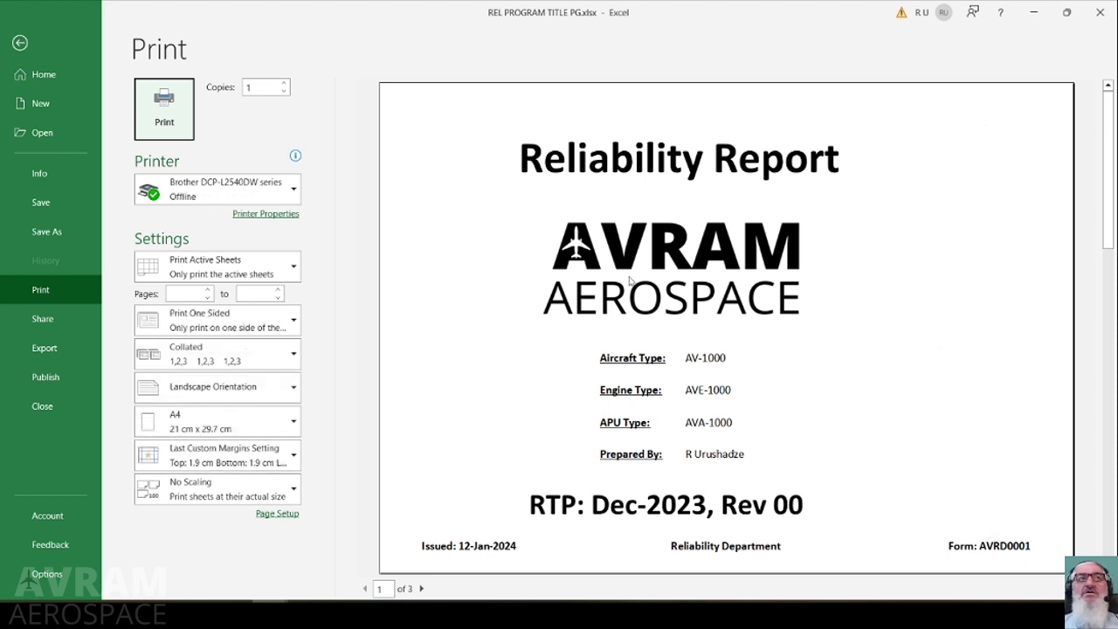
left_click(19, 42)
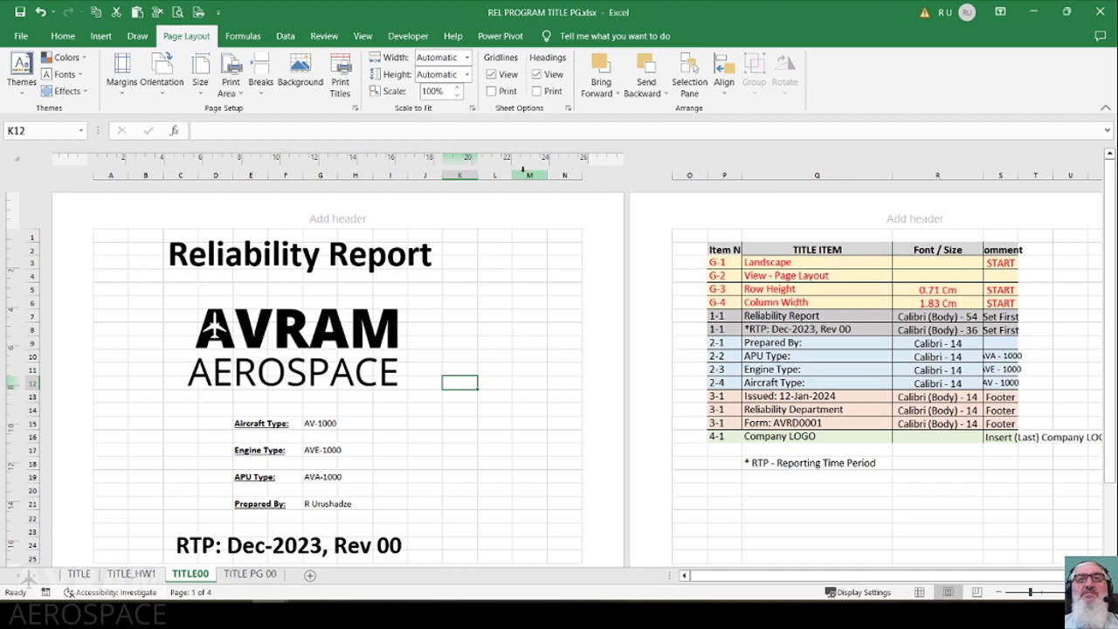
Widen column O and delete the empty columns M and N beside the title page content
left_click_drag(707, 175, 741, 175)
left_click_drag(527, 168, 564, 173)
right_click(535, 273)
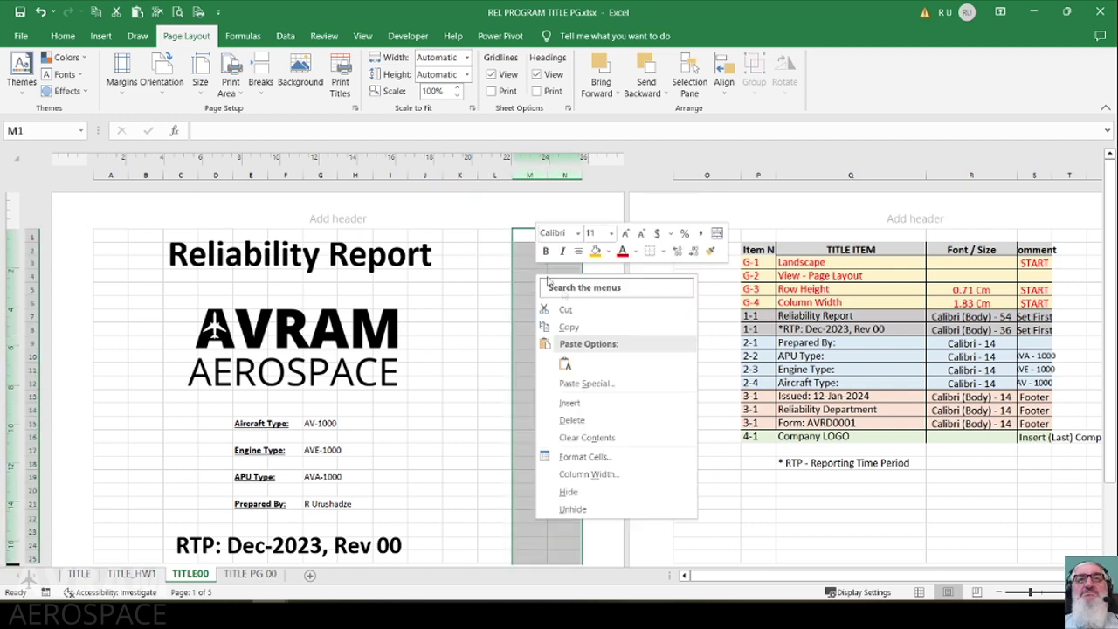
left_click(583, 420)
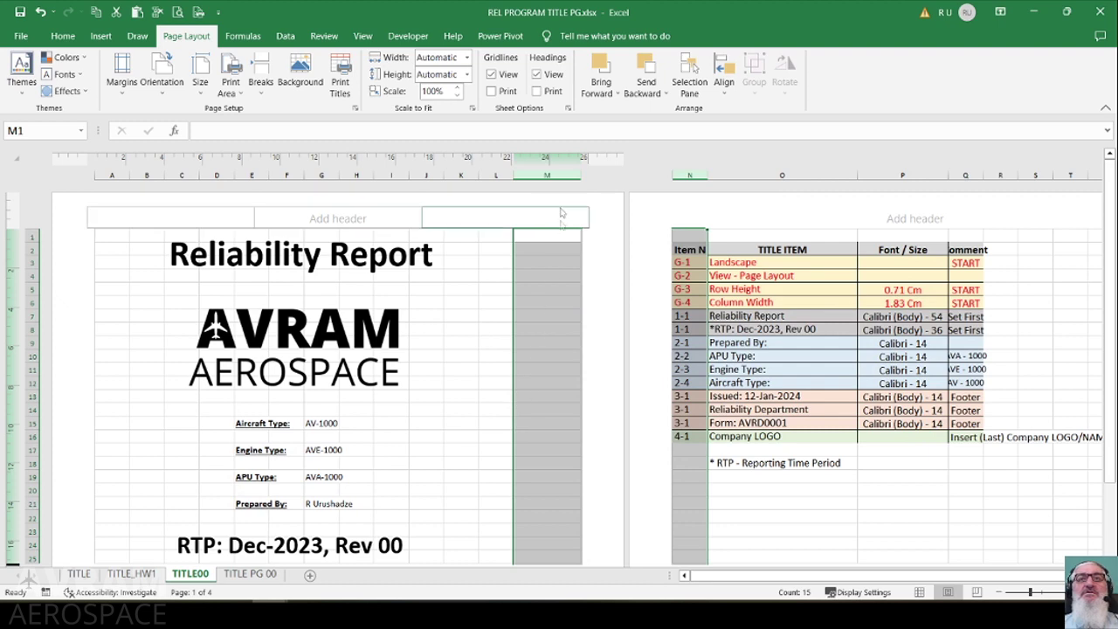
key("ctrl+z")
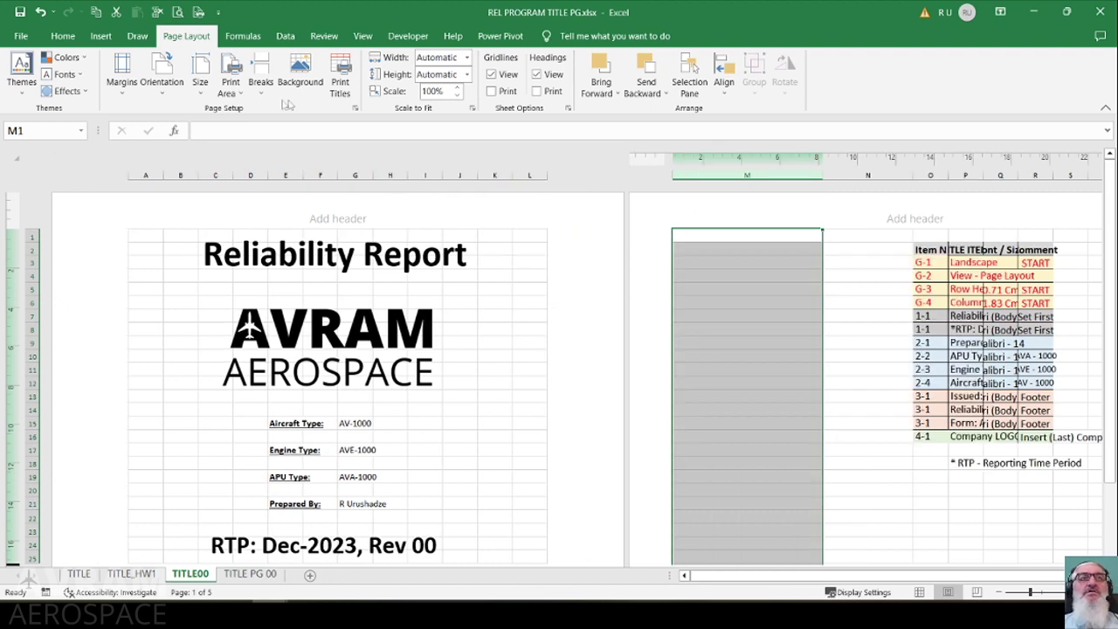
Check that horizontal centring on the page is enabled in the margin settings and open the print preview
left_click(356, 108)
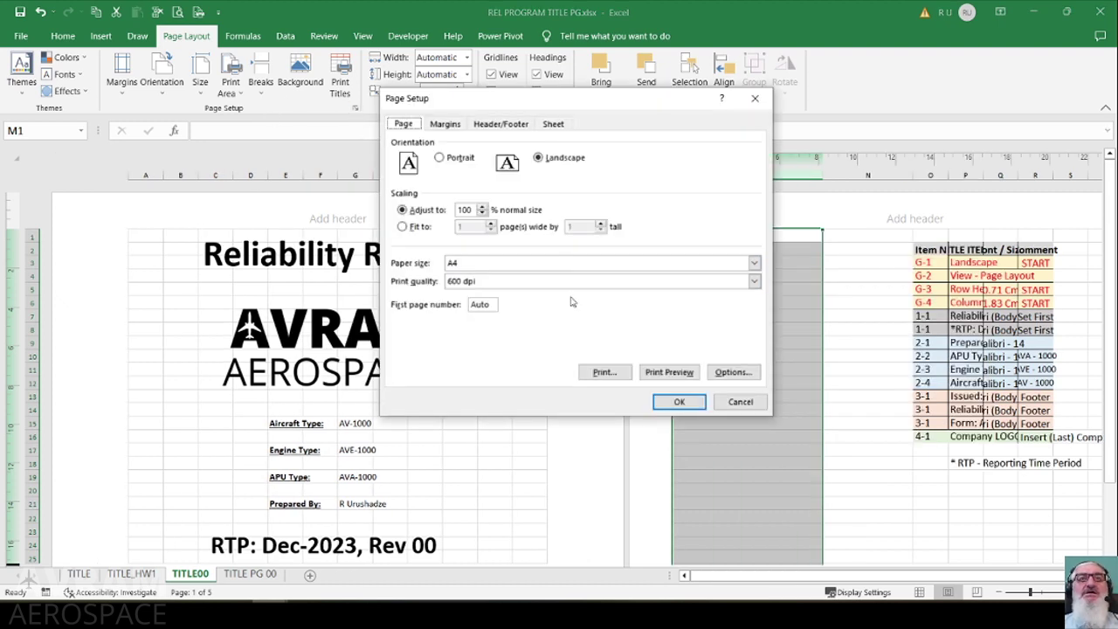
left_click(444, 124)
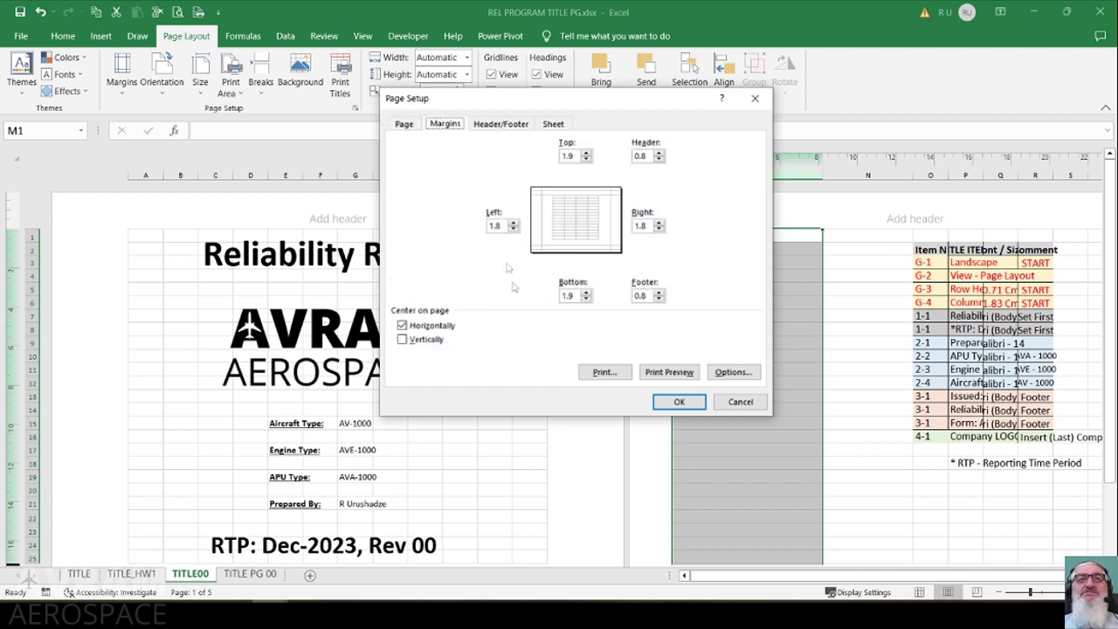
left_click(401, 327)
left_click(401, 326)
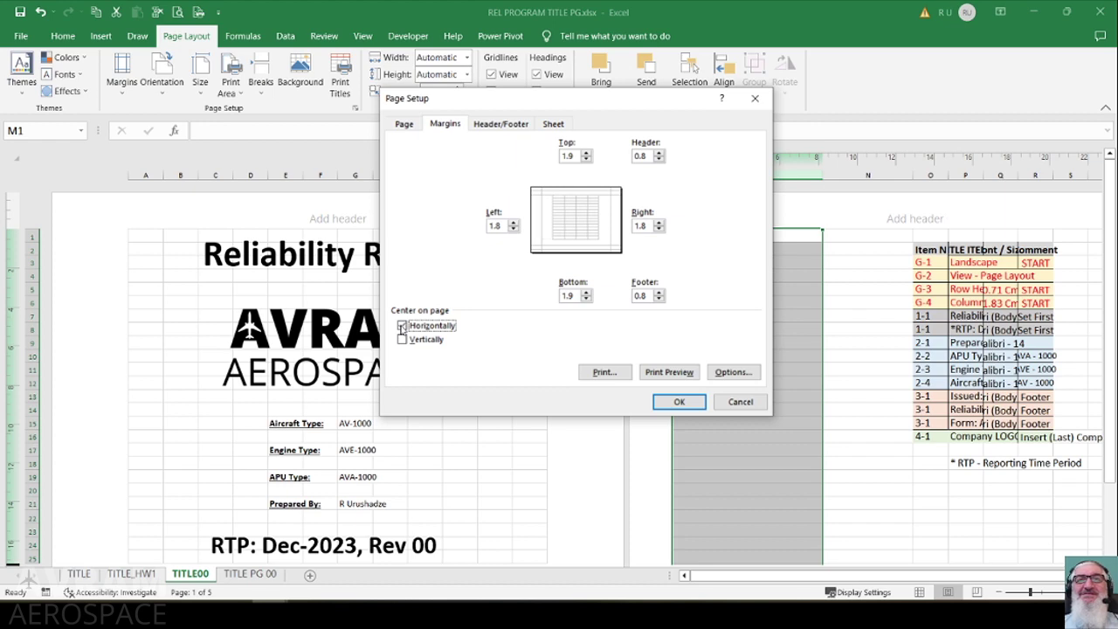
left_click(669, 372)
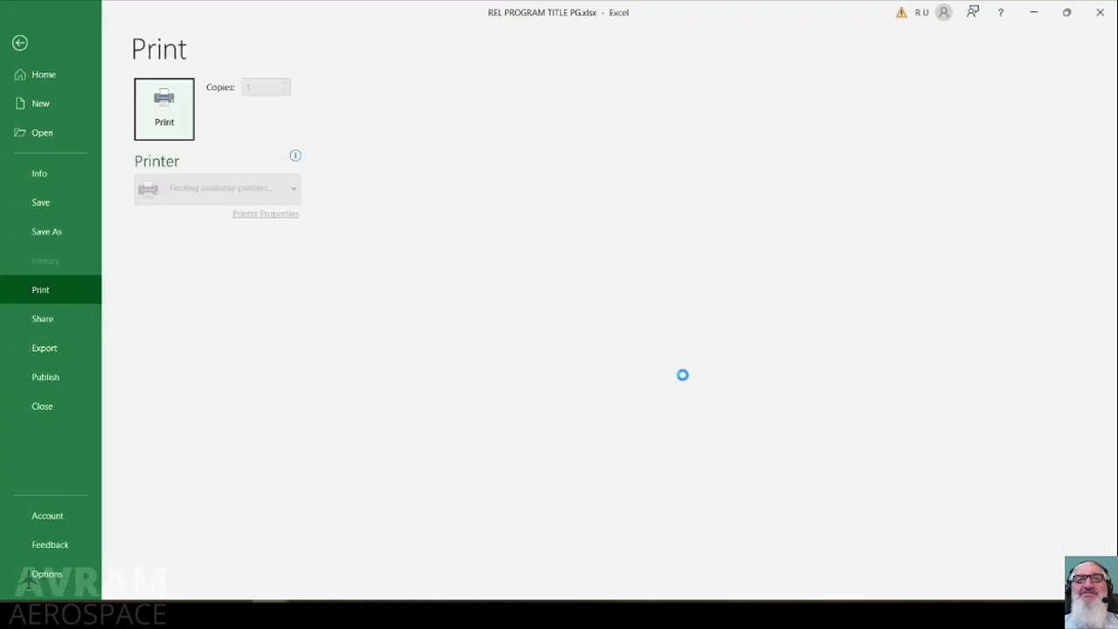